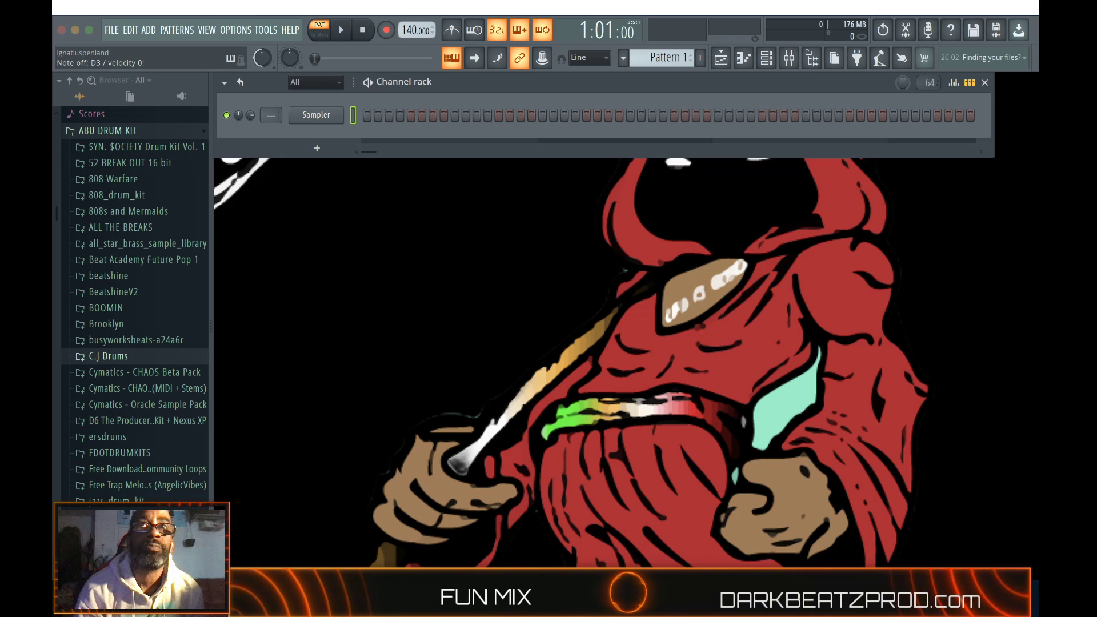
Step: Replace the Sampler channel in the channel rack with the Captain Chords plugin
left_click(449, 130)
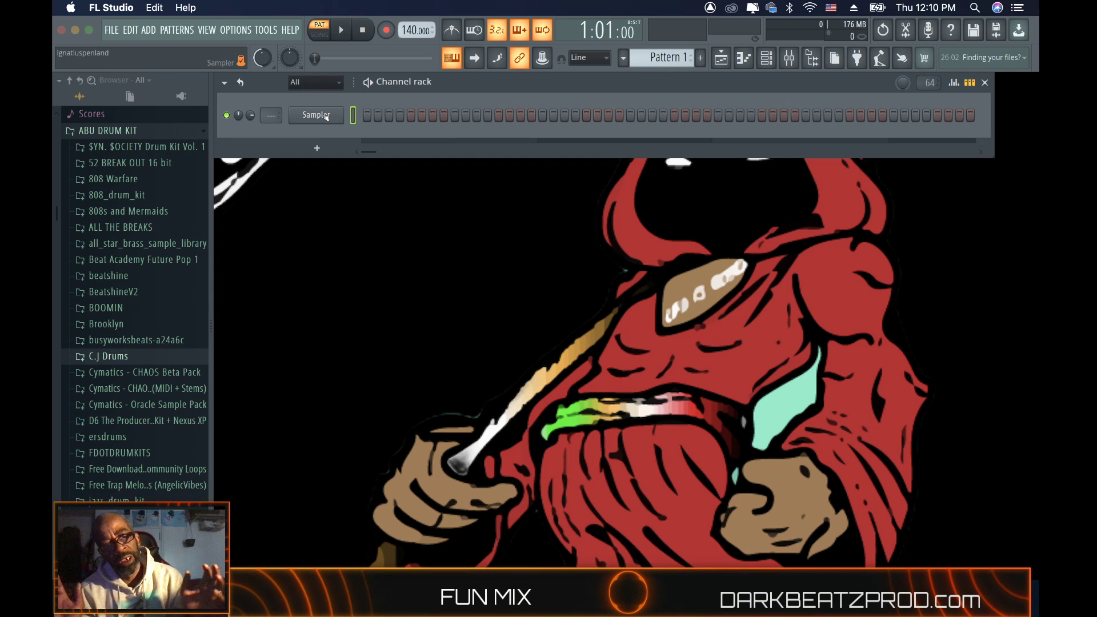
left_click(326, 115)
right_click(322, 115)
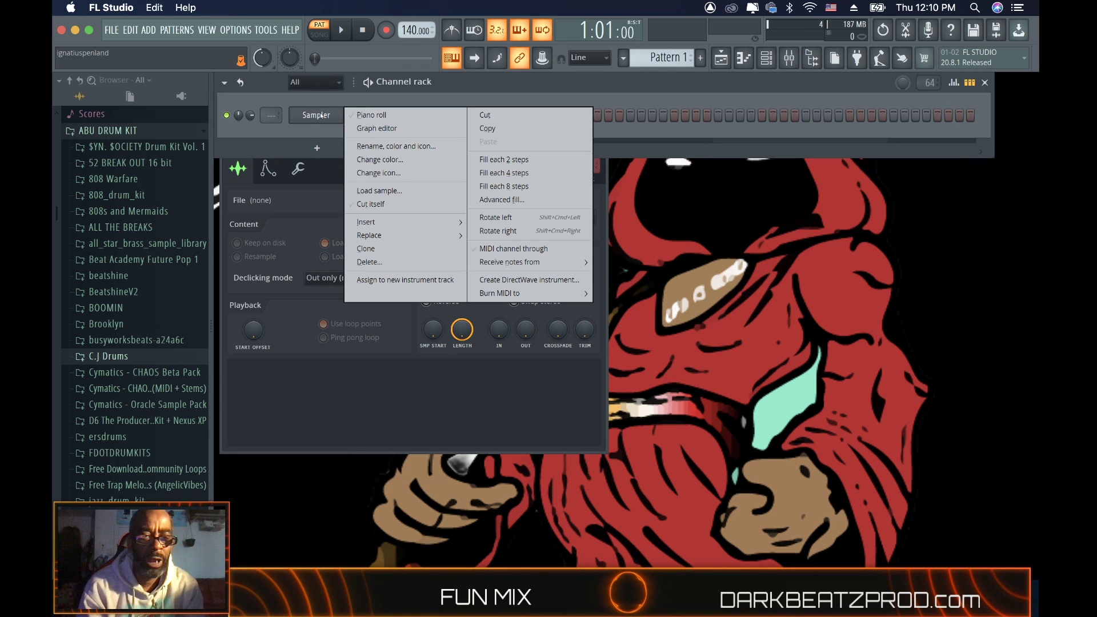
mouse_move(400, 236)
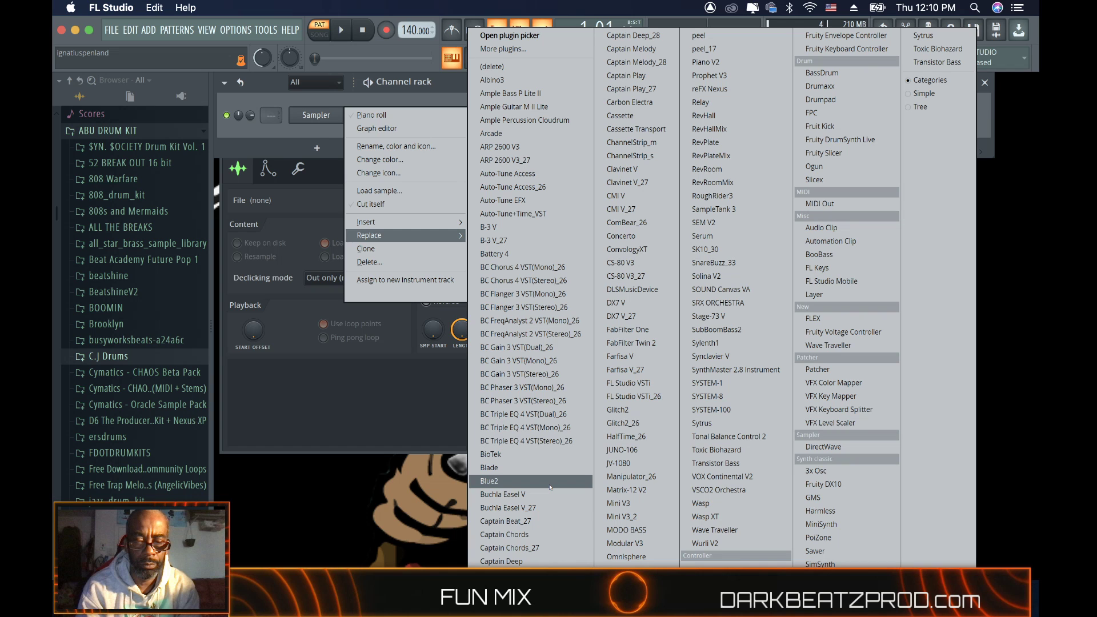
left_click(537, 534)
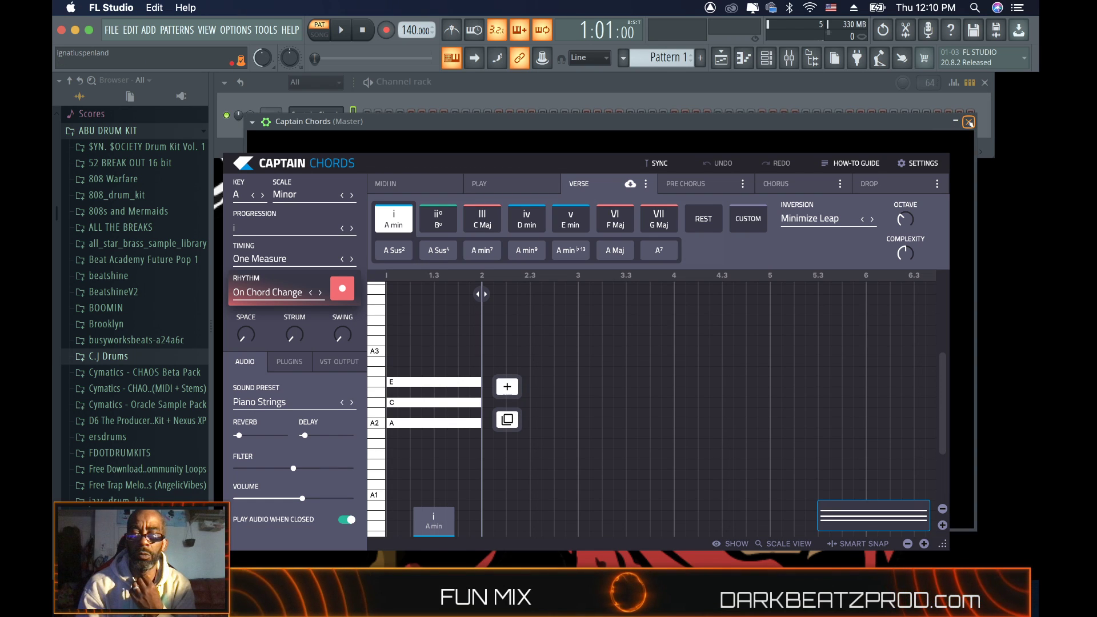
Step: Close and reopen the Captain Chords window and move it clear of the transport and the browser
left_click(982, 107)
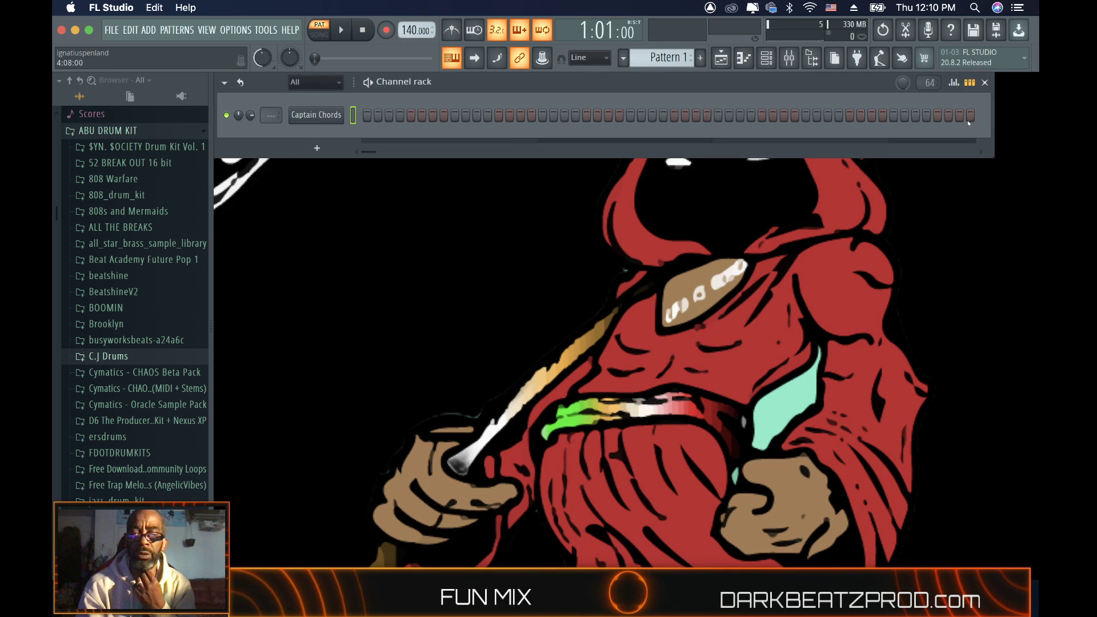
left_click(325, 114)
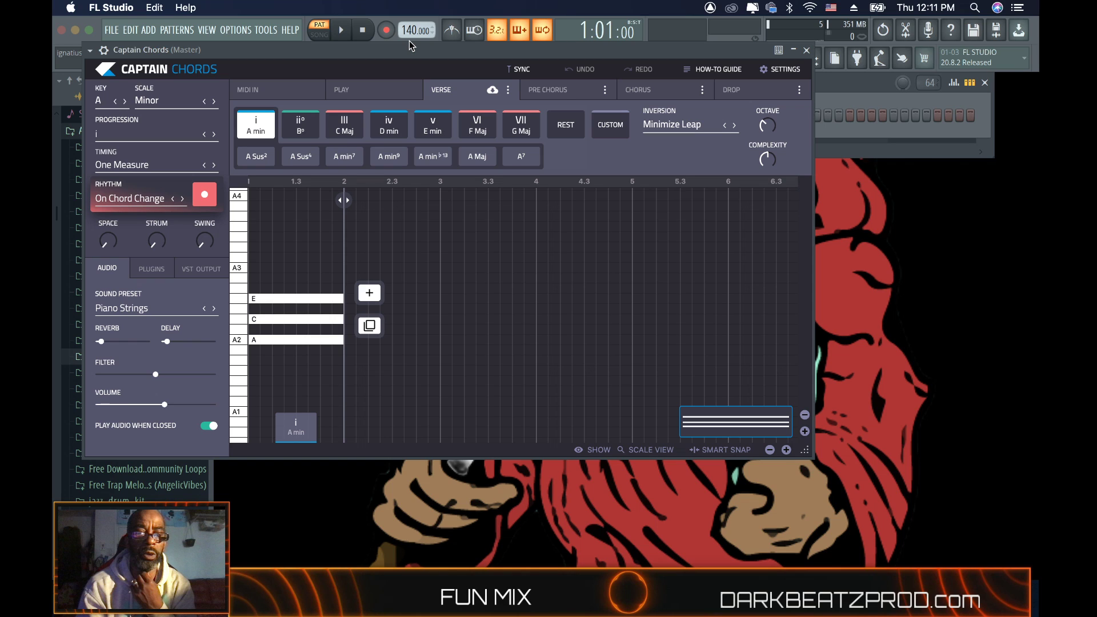
left_click_drag(409, 45, 536, 76)
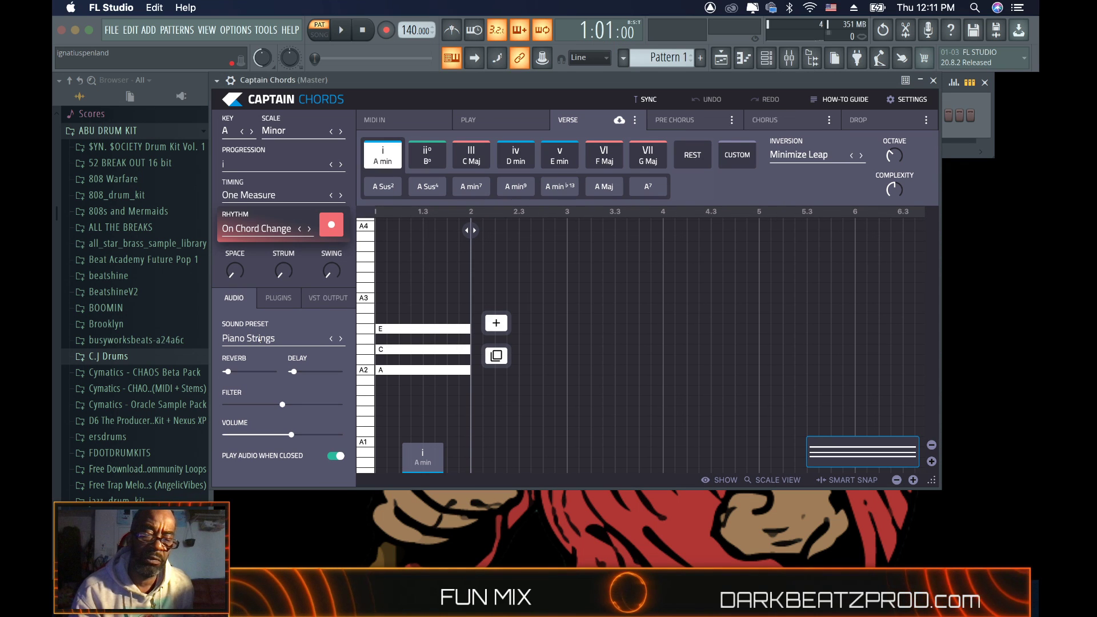
Step: Set the chord progression's key to F# and raise the chord complexity
left_click(227, 132)
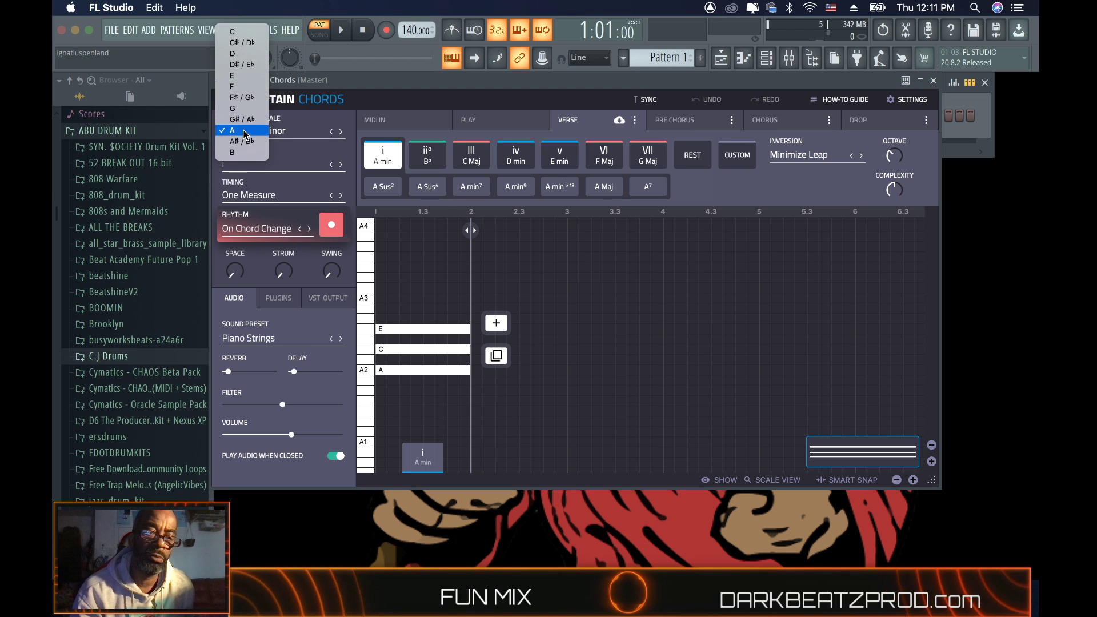
left_click(246, 101)
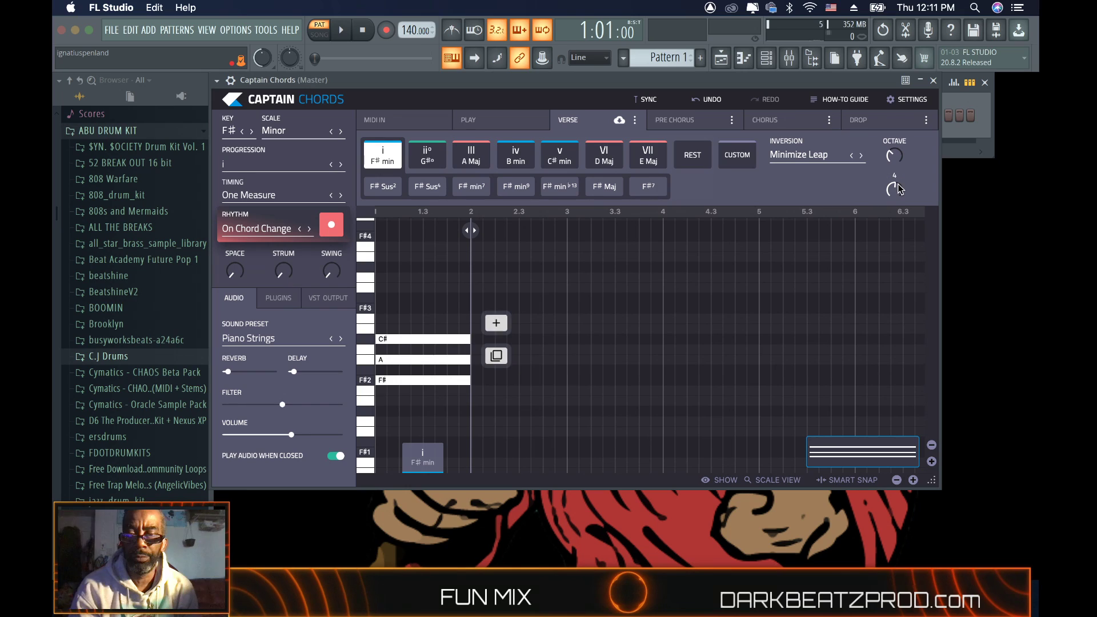
mouse_move(898, 179)
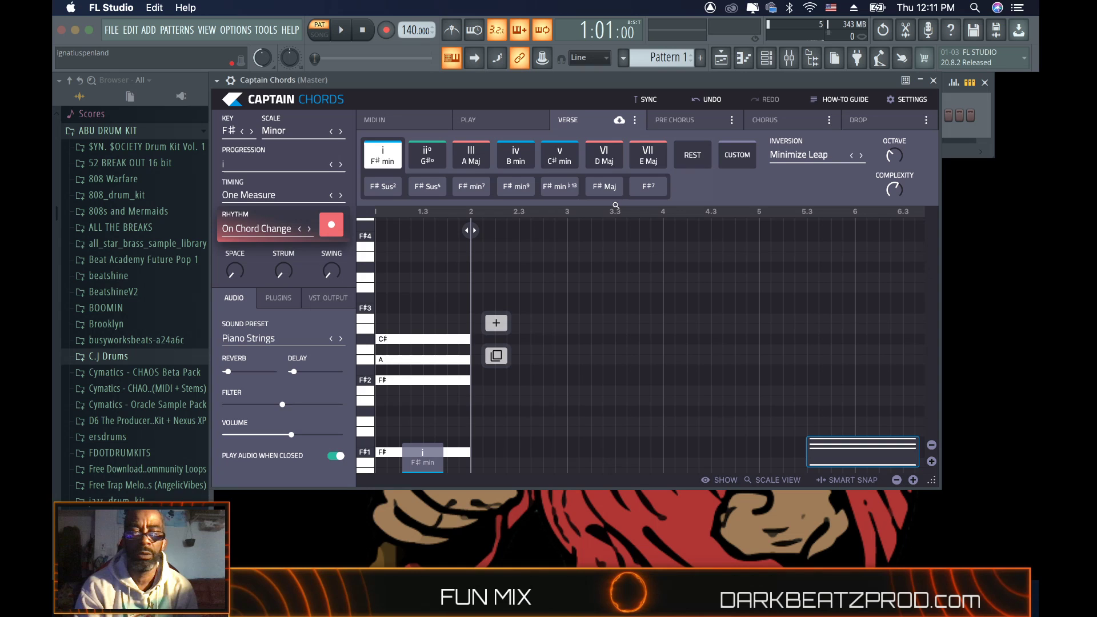
Step: Extend the verse progression with G#°, B min and A Maj chords during playback and place it on the Captain Chords channel
key("space")
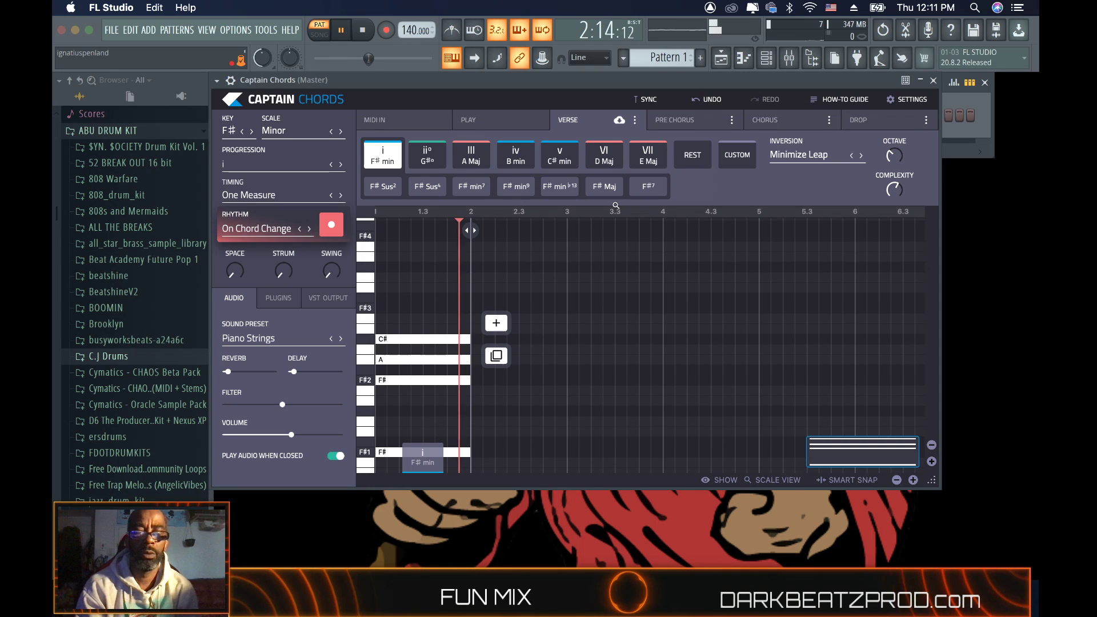
left_click(496, 324)
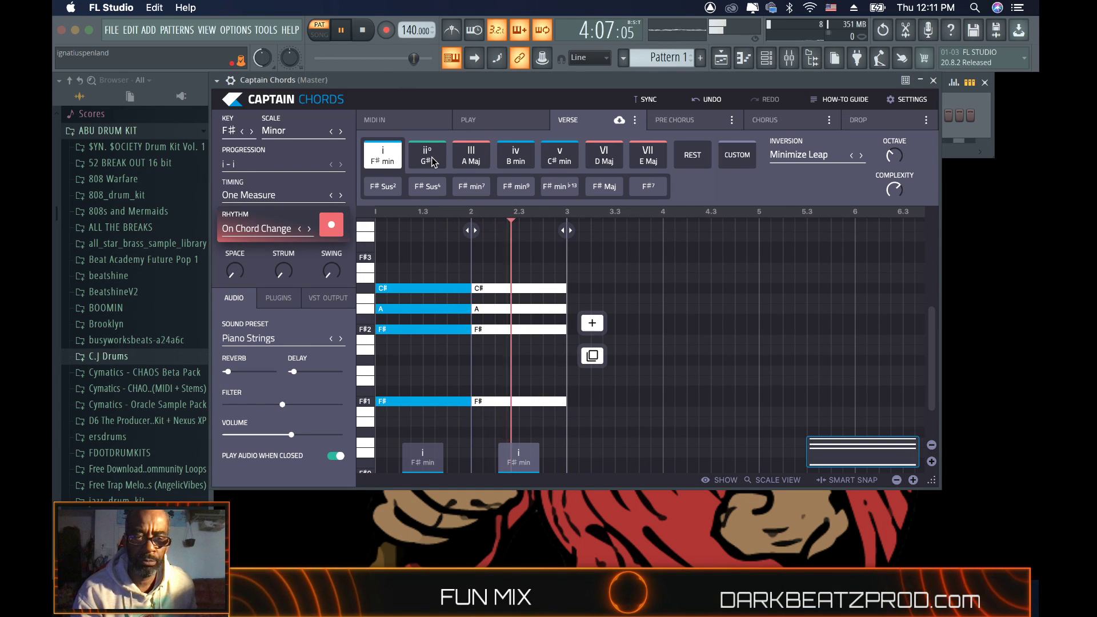
left_click(432, 160)
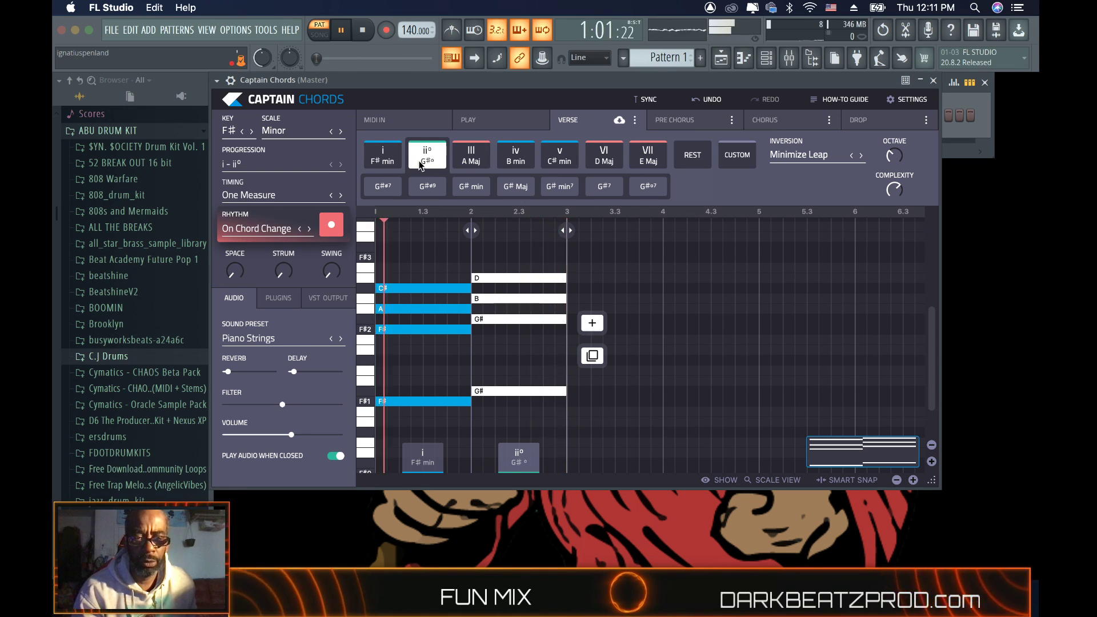
left_click(594, 324)
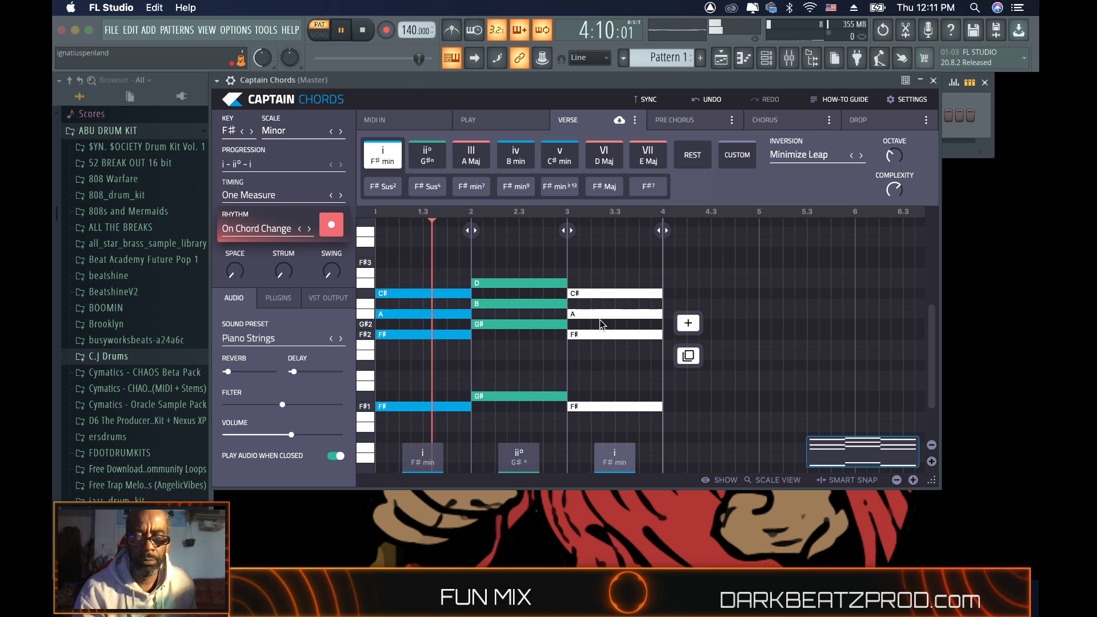
mouse_move(594, 300)
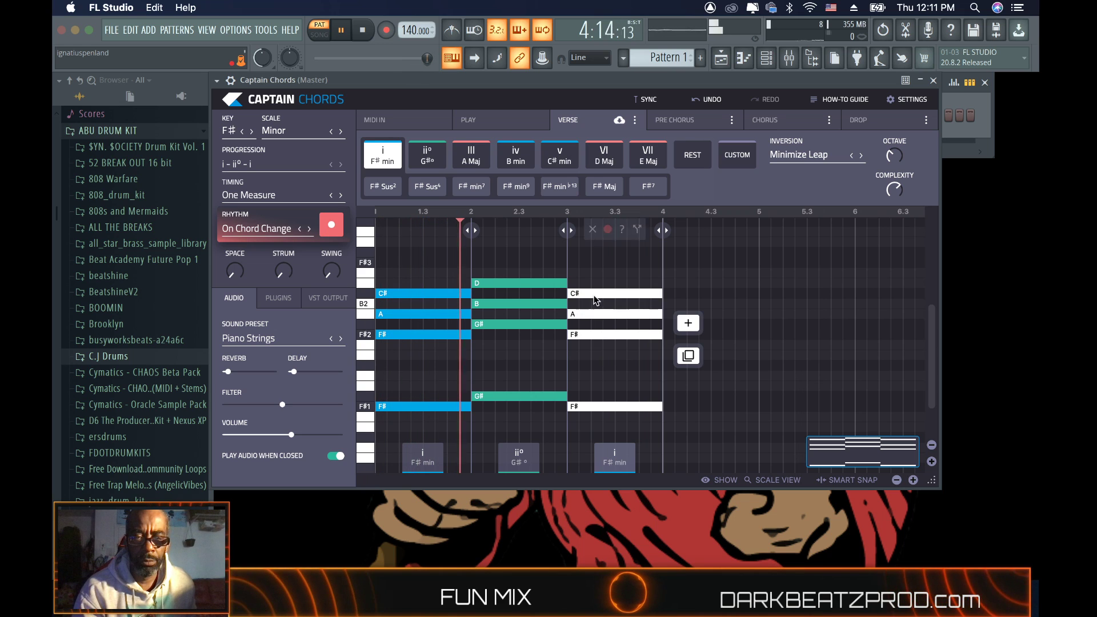
left_click(514, 163)
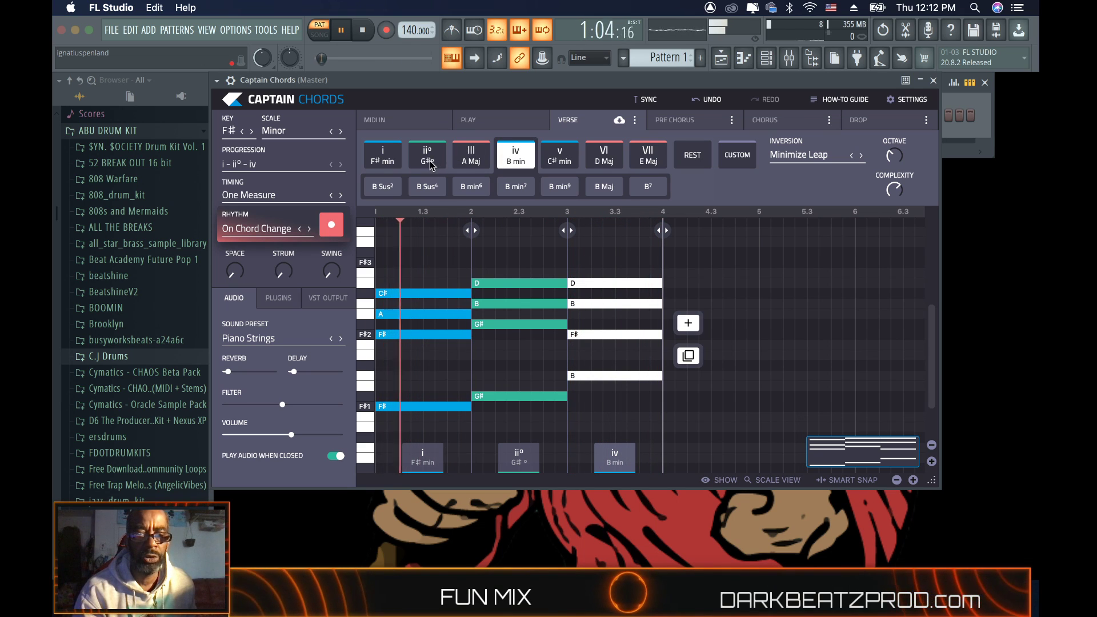
left_click(690, 330)
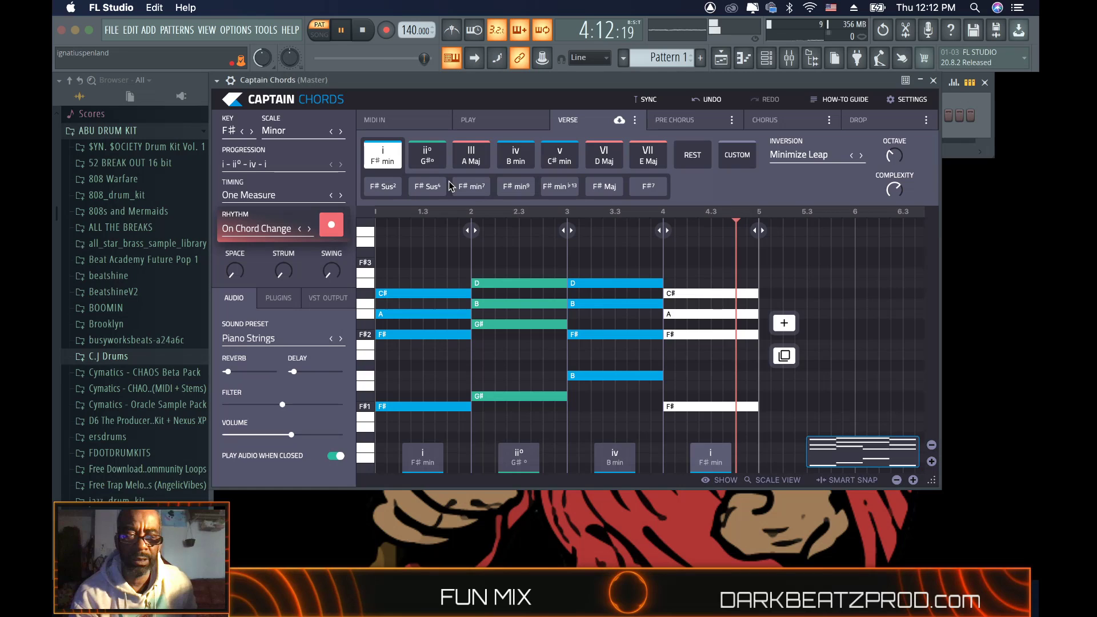
left_click(472, 156)
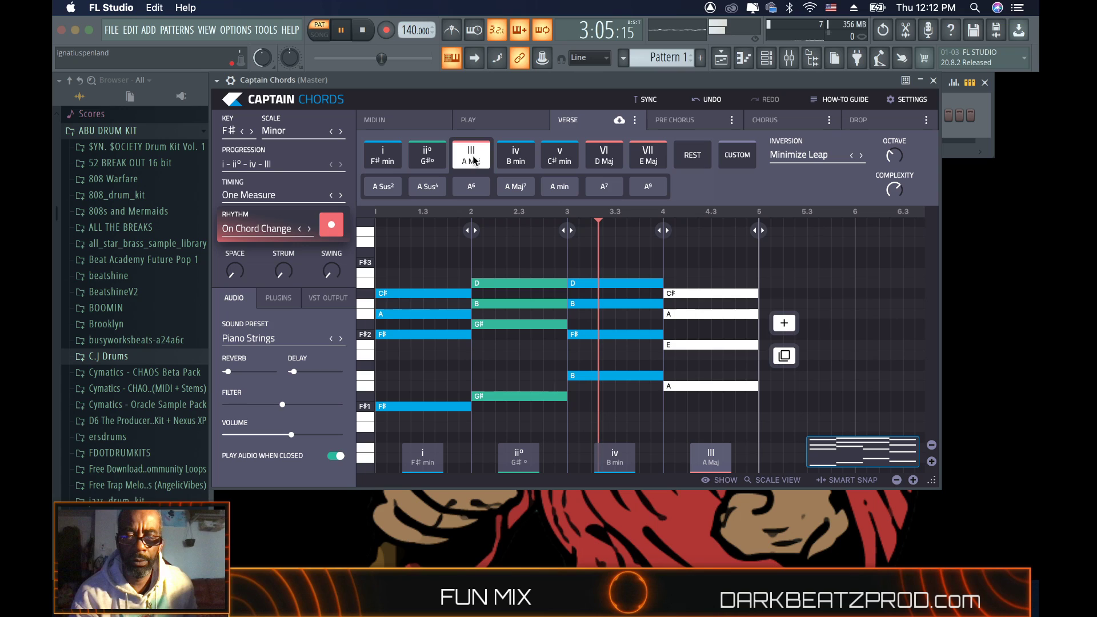
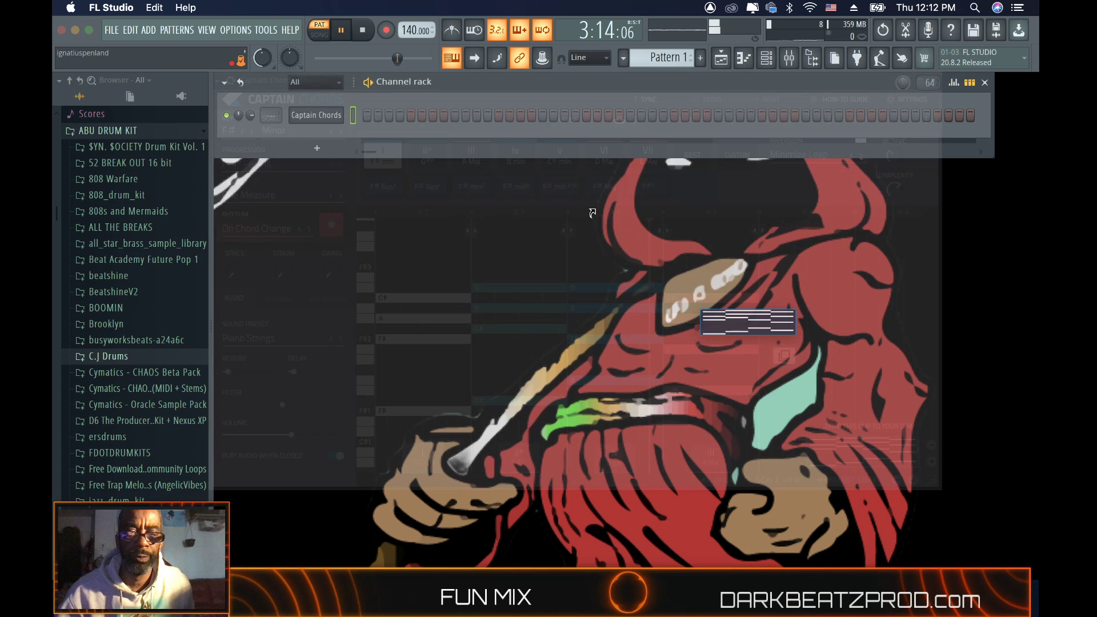
left_click(438, 111)
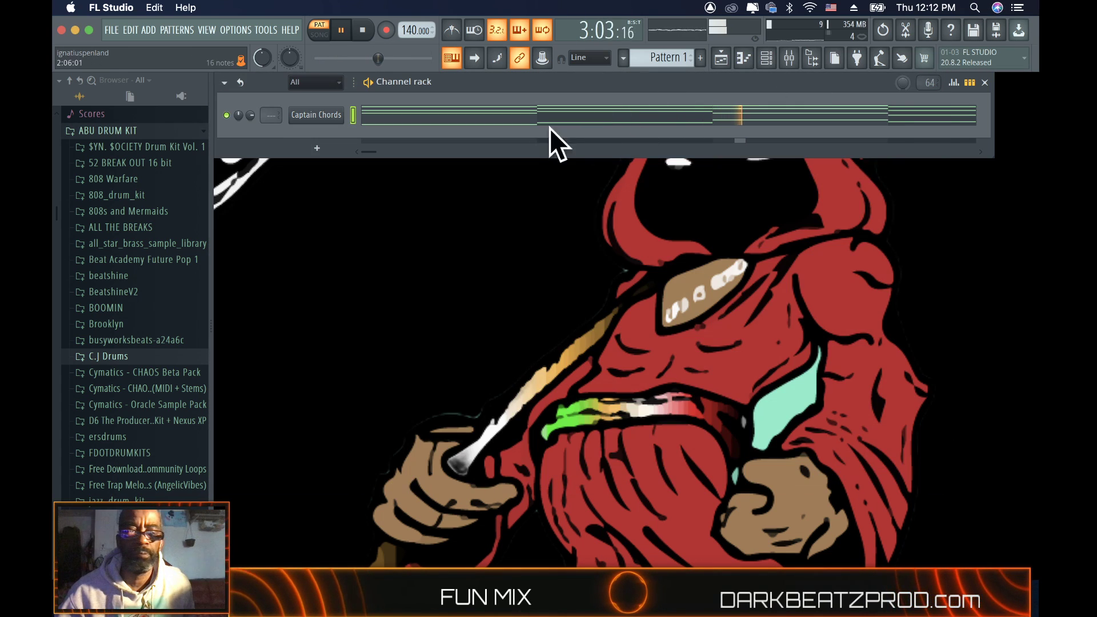
Step: Add a Captain Melody channel and connect it to Captain Chords
left_click(316, 148)
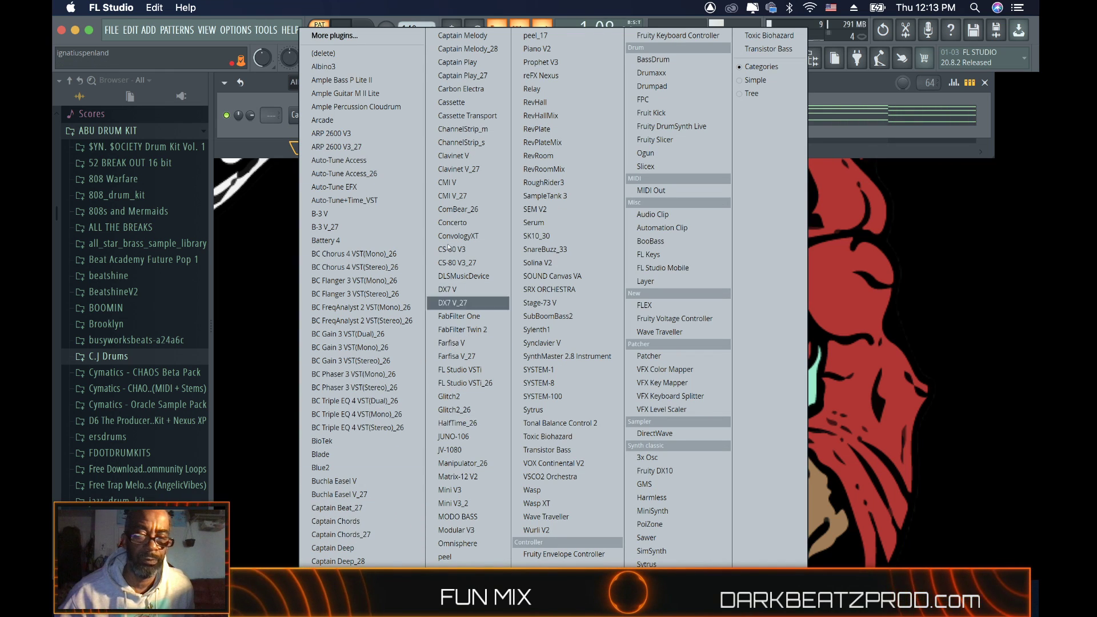
left_click(463, 29)
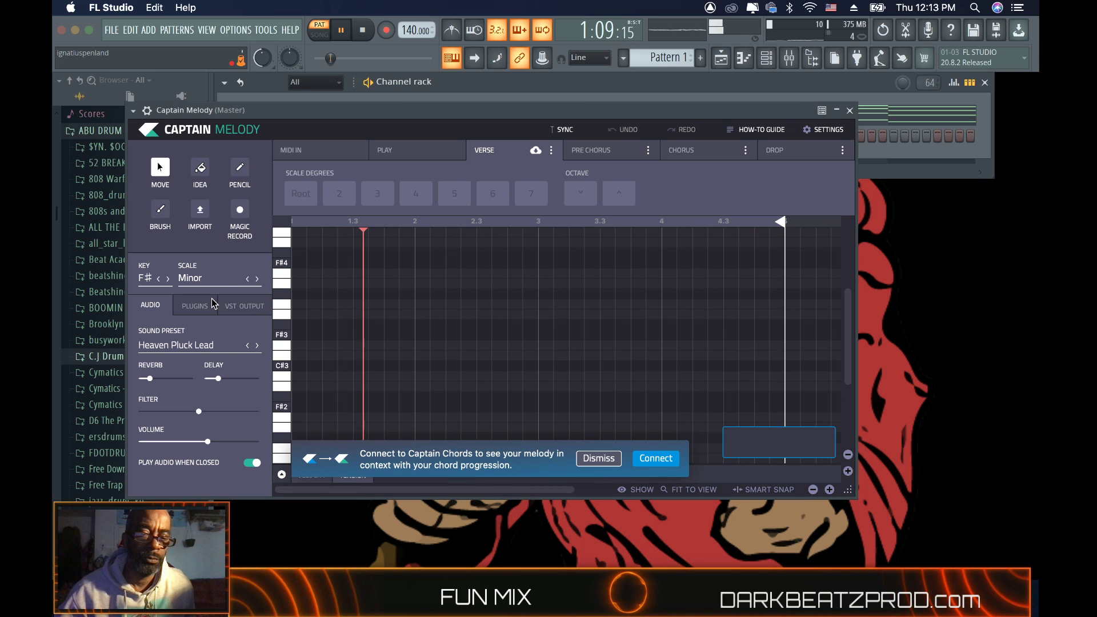
left_click(655, 459)
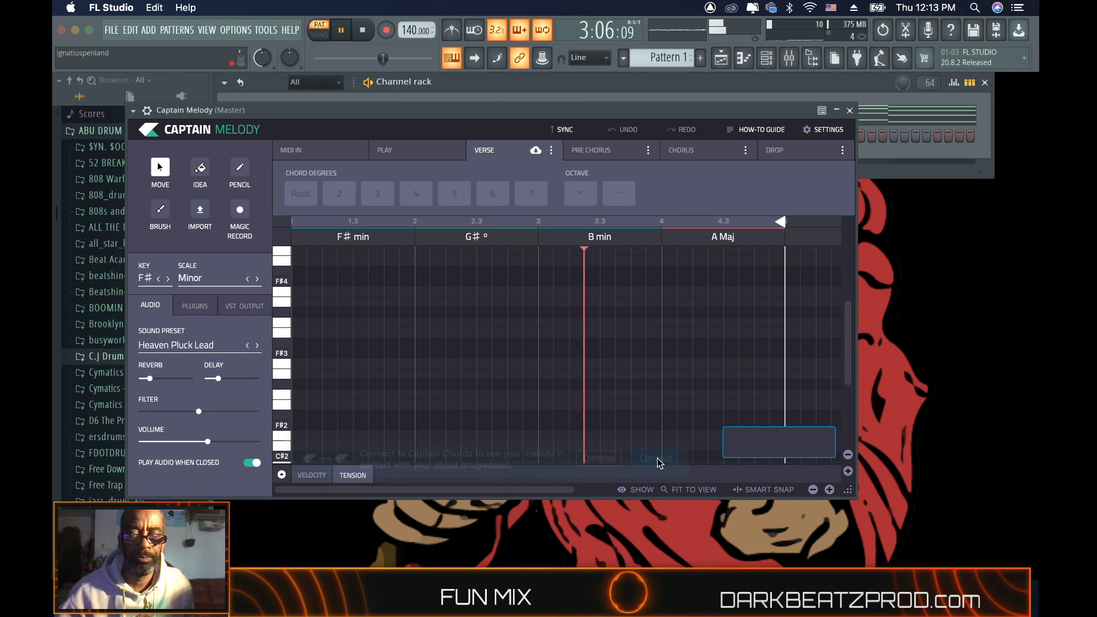
Step: Generate melody ideas over the first and last two chords, setting the first idea's rhythm density to 10 notes
left_click(199, 184)
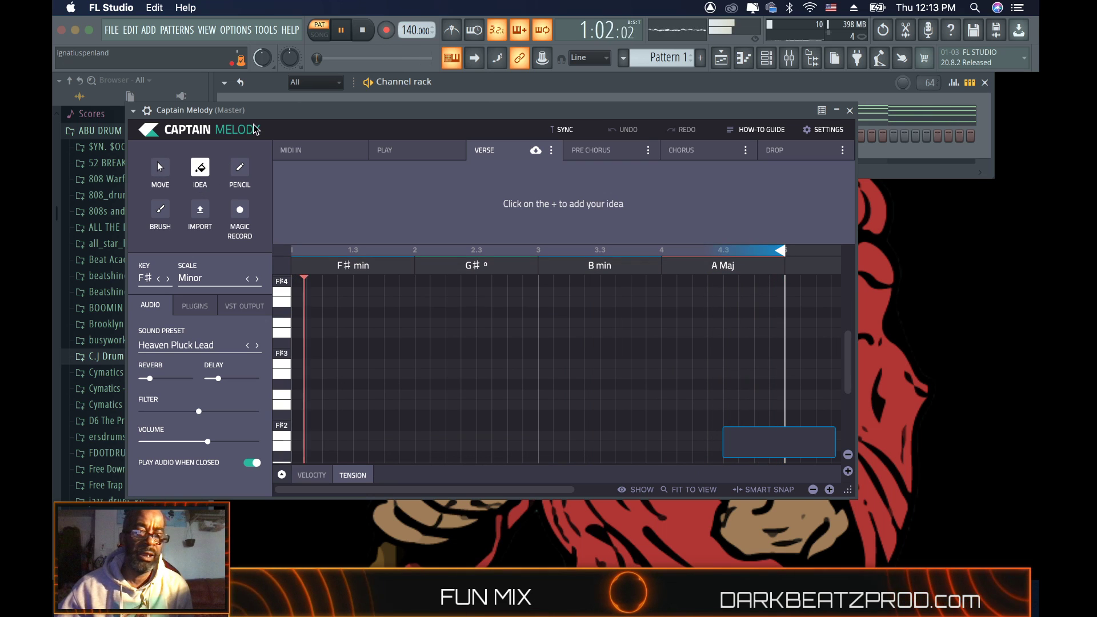
left_click(343, 291)
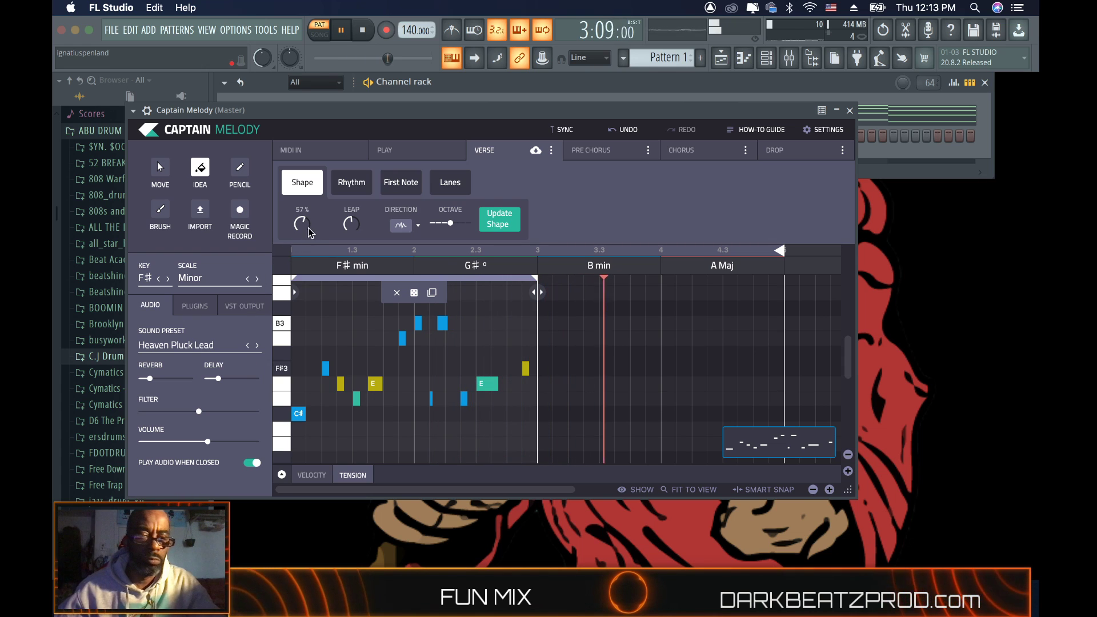
left_click(359, 187)
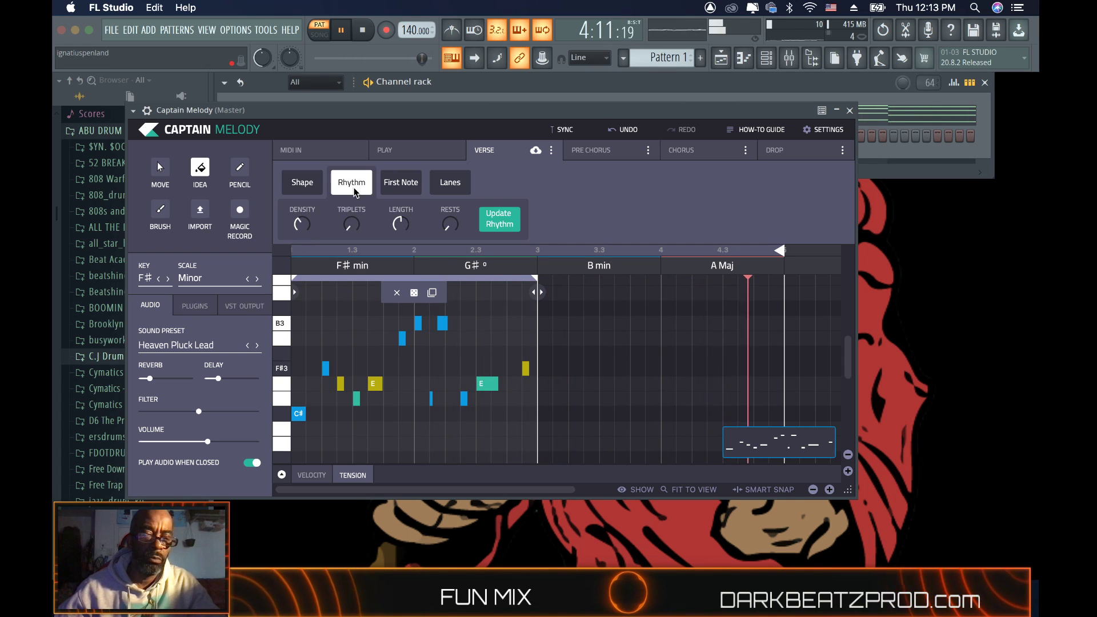
left_click_drag(313, 230, 306, 233)
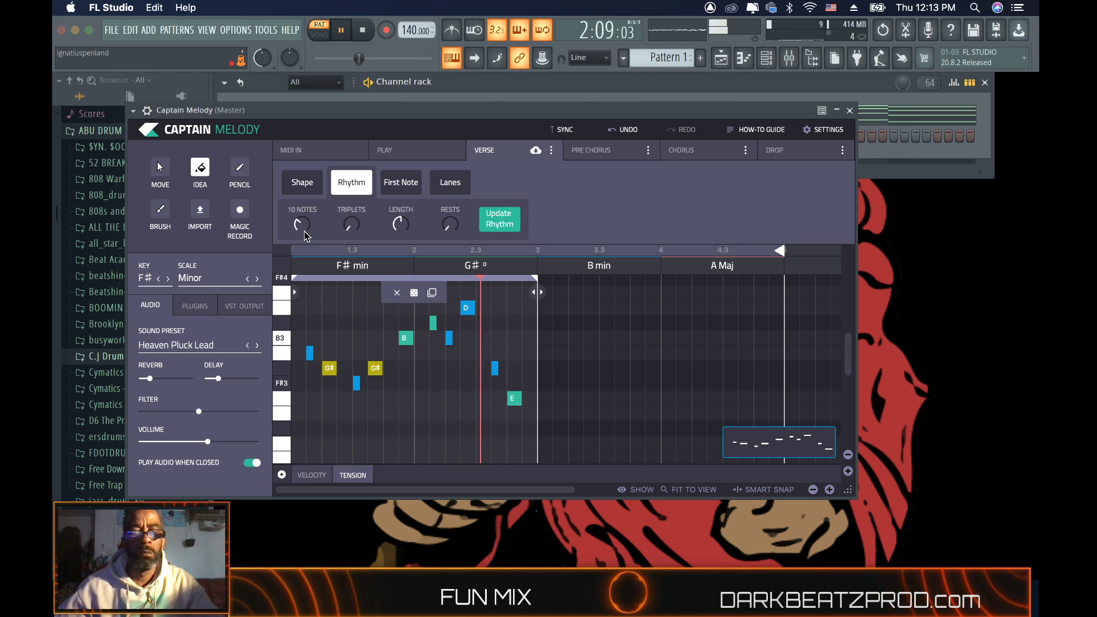
left_click(573, 290)
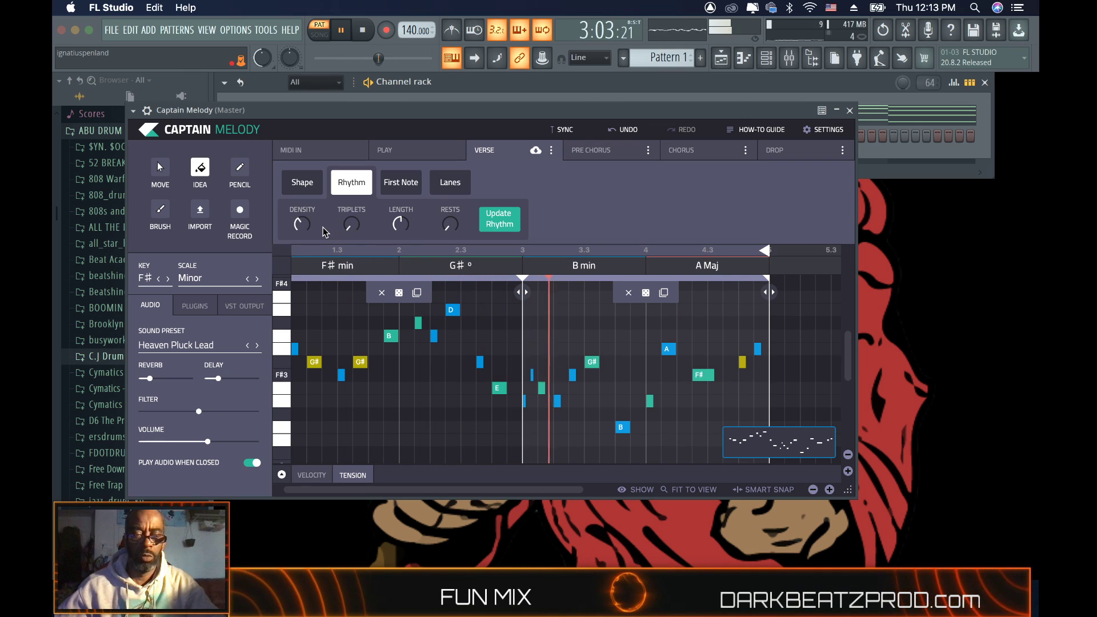
Step: Place the generated melody on the Captain Melody channel in the channel rack and hide the plugin window
mouse_move(301, 224)
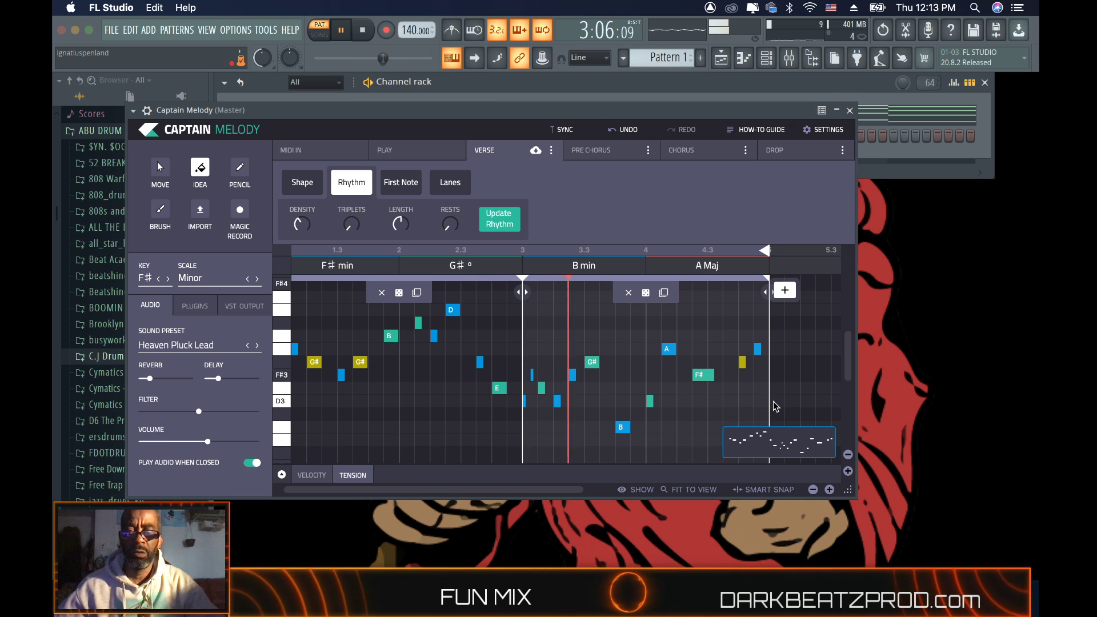
left_click_drag(779, 442, 409, 141)
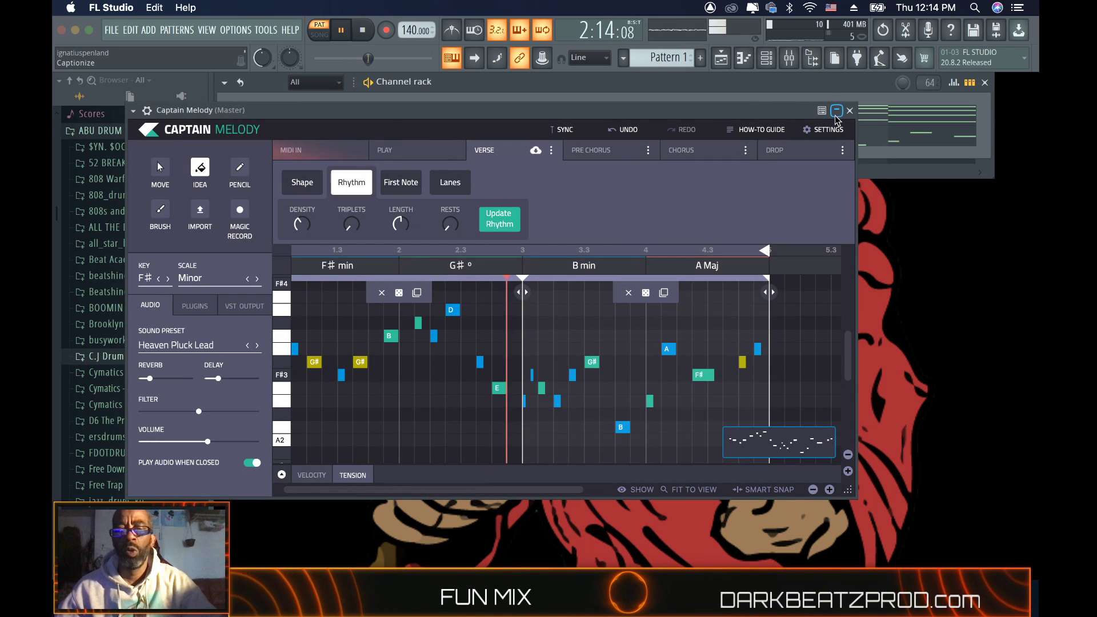
left_click(837, 113)
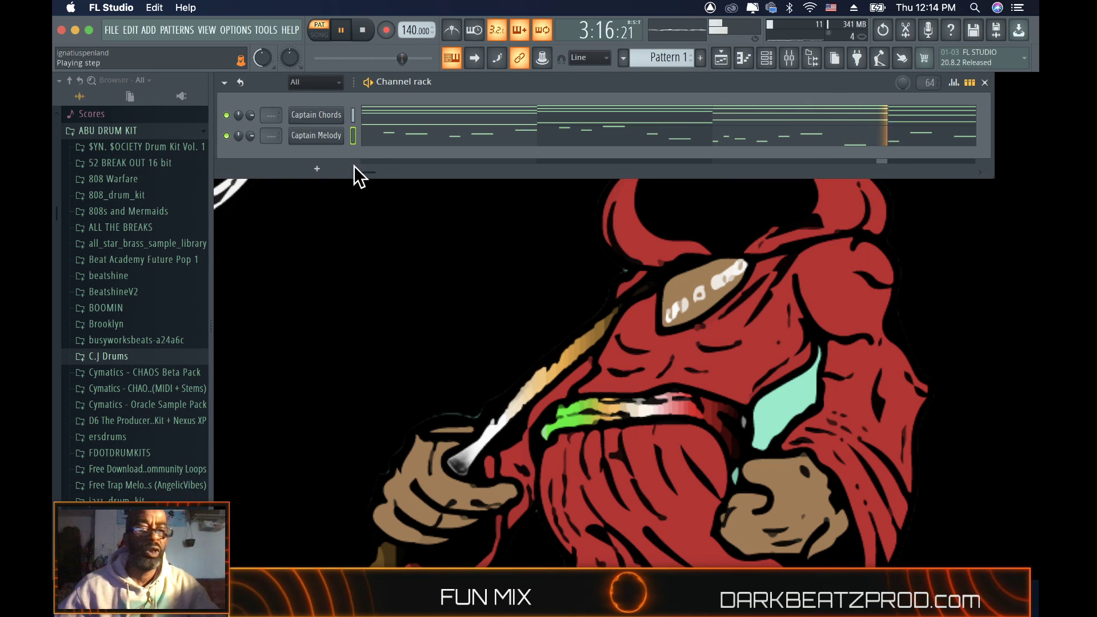
Step: Add a Captain Deep channel and connect it to Captain Chords to generate a bass line
left_click(317, 169)
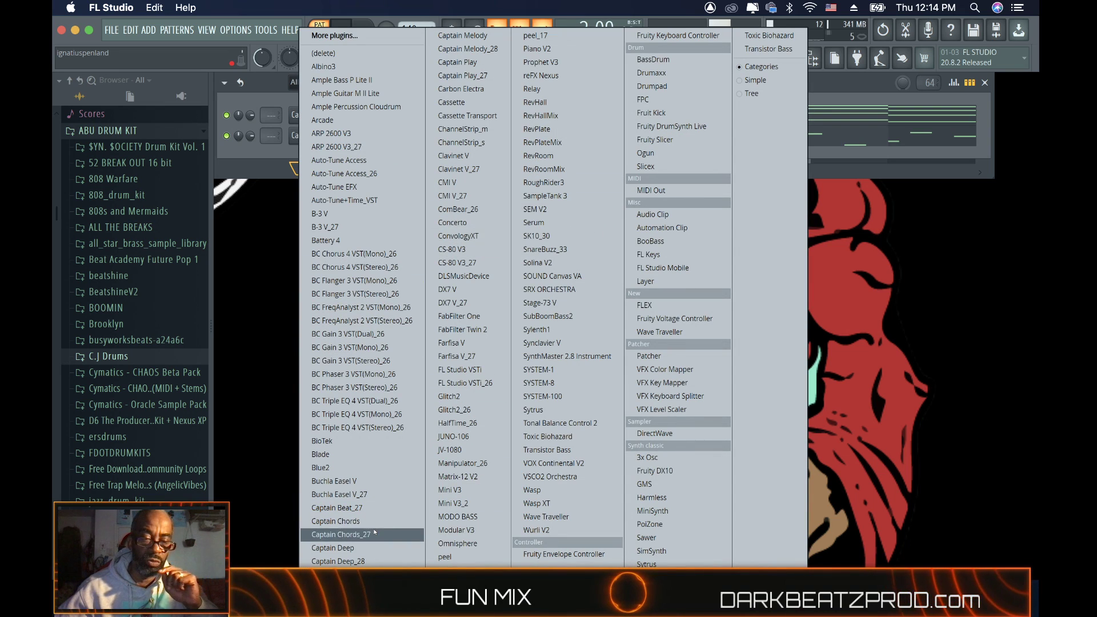
left_click(372, 547)
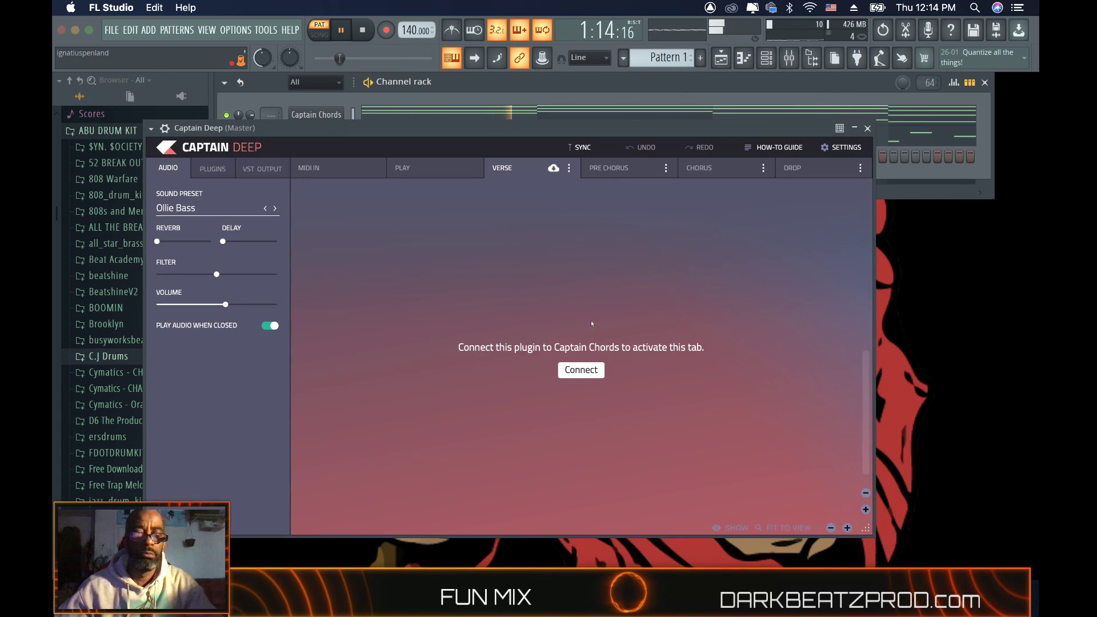
left_click(580, 371)
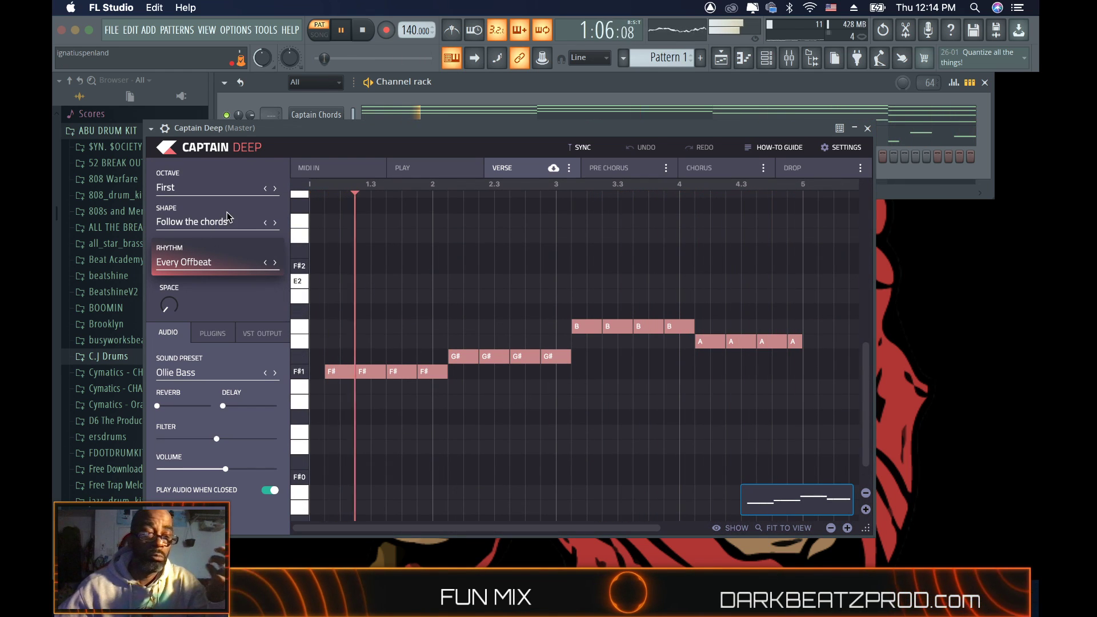
Step: Try the Re-Align, Sexy and Crazy bass rhythms, settle on Aerodynamic, and place the bass line on the Captain Deep channel
left_click(223, 267)
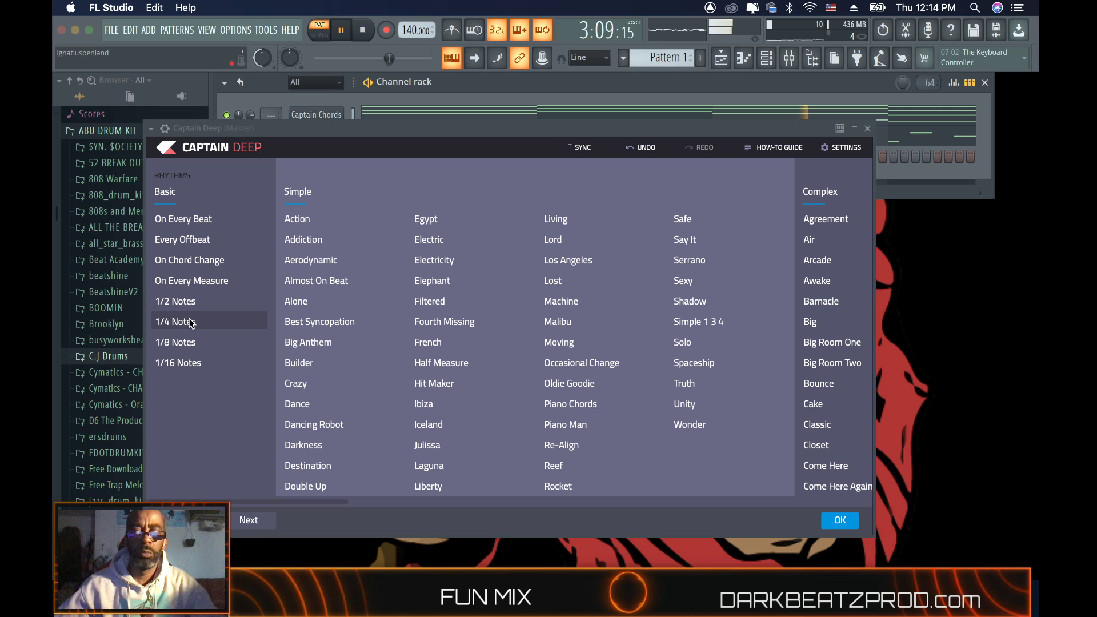
left_click(556, 448)
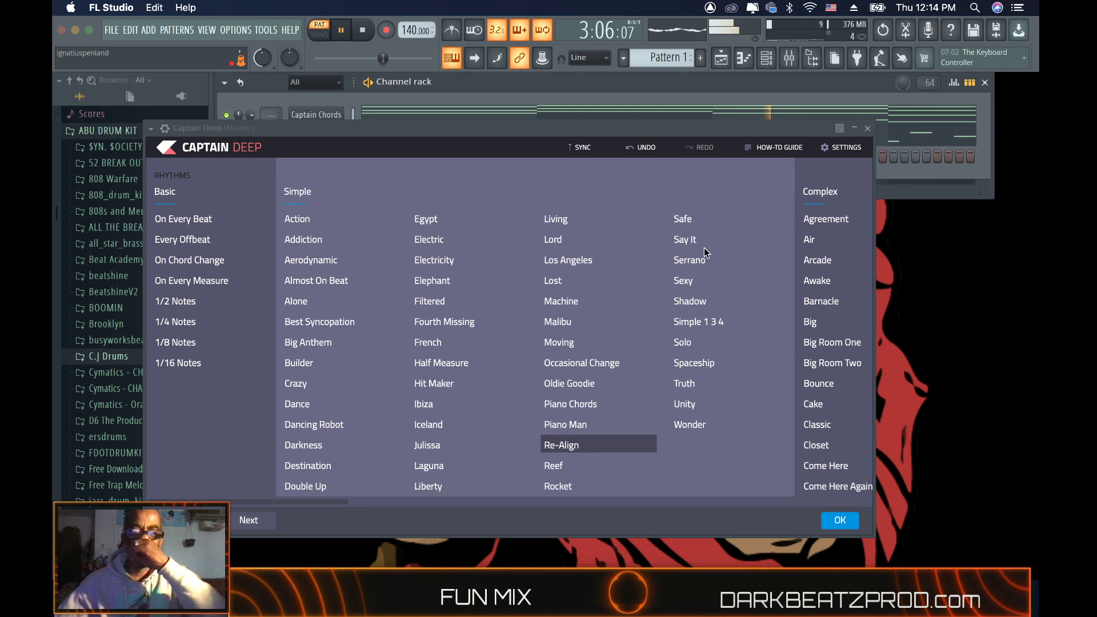
left_click(681, 285)
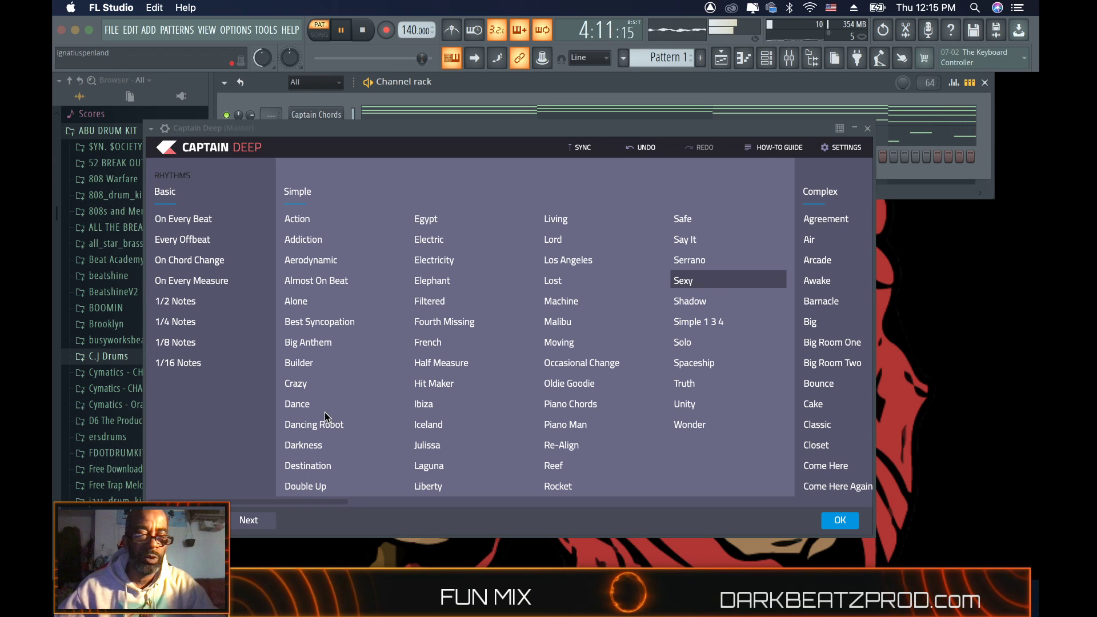
left_click(296, 386)
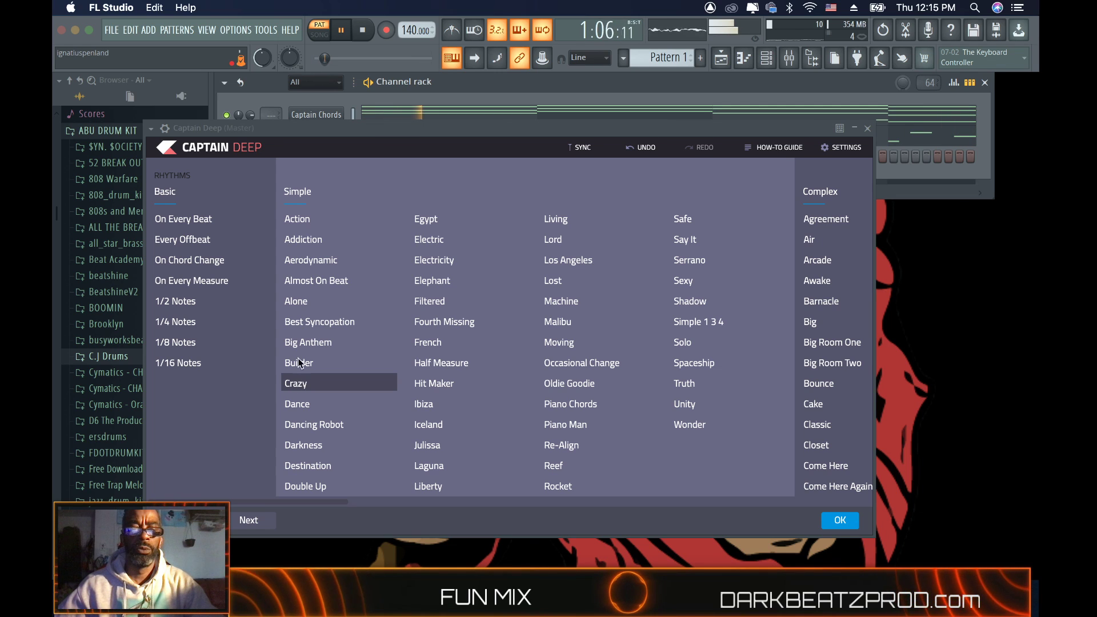
left_click(292, 263)
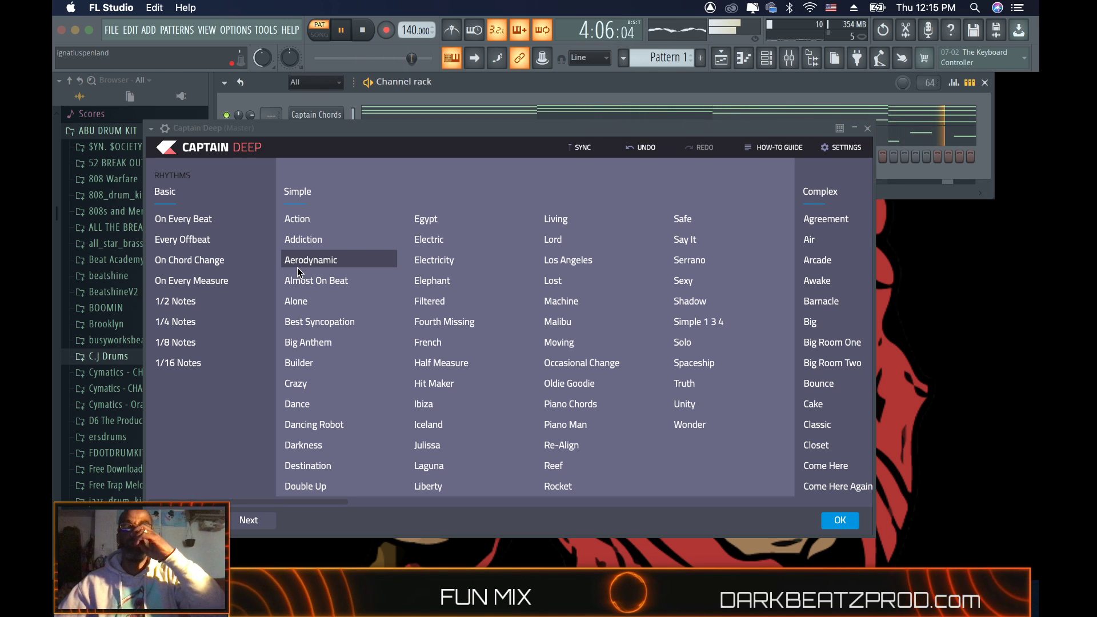
mouse_move(657, 552)
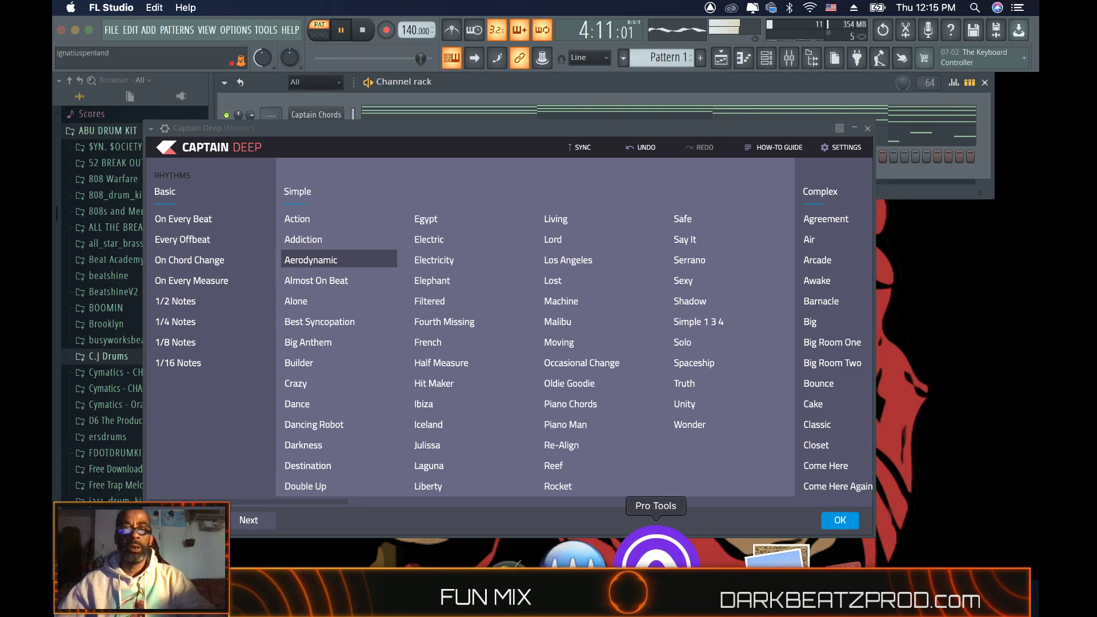
left_click(850, 522)
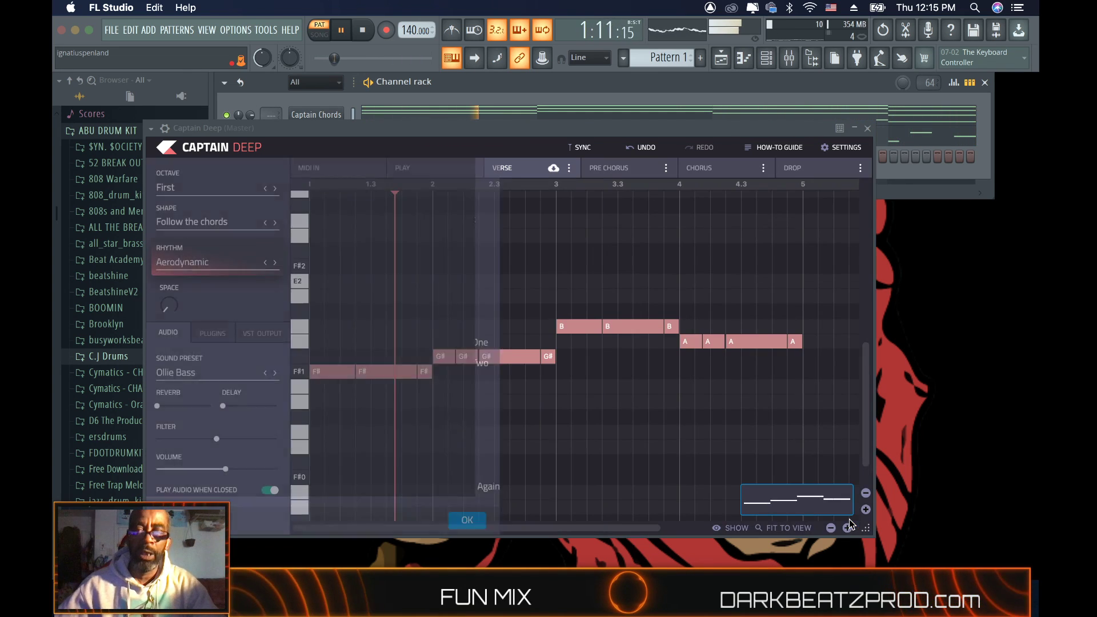
left_click_drag(798, 500, 378, 160)
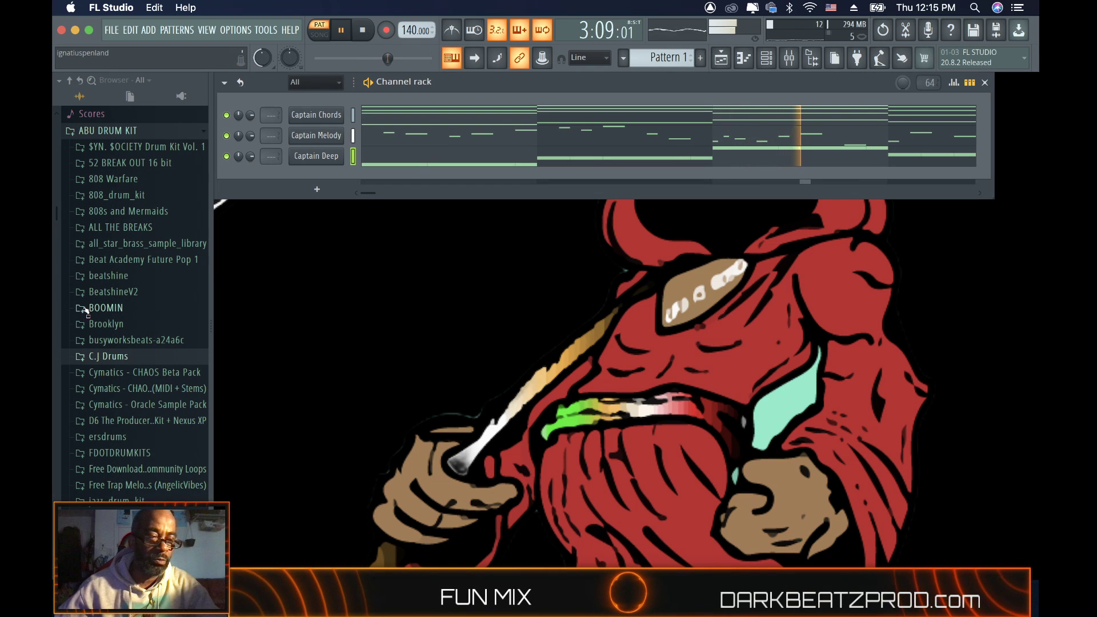
Step: Add Boomin Snare(2) from the BOOMIN kit's Snares folder as a new channel
left_click(81, 309)
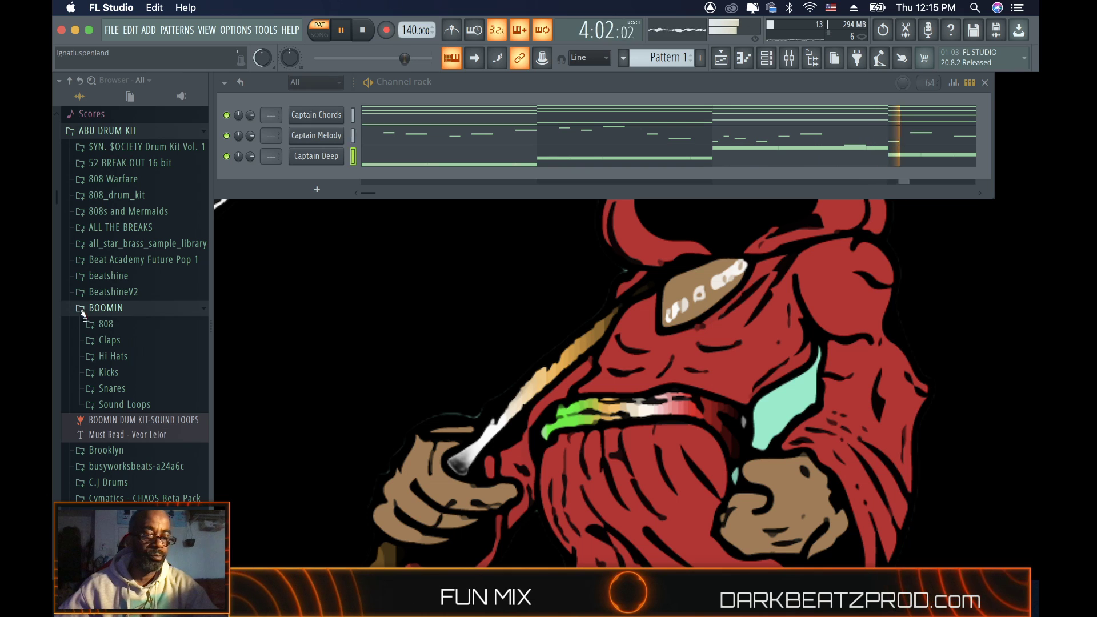
left_click(95, 391)
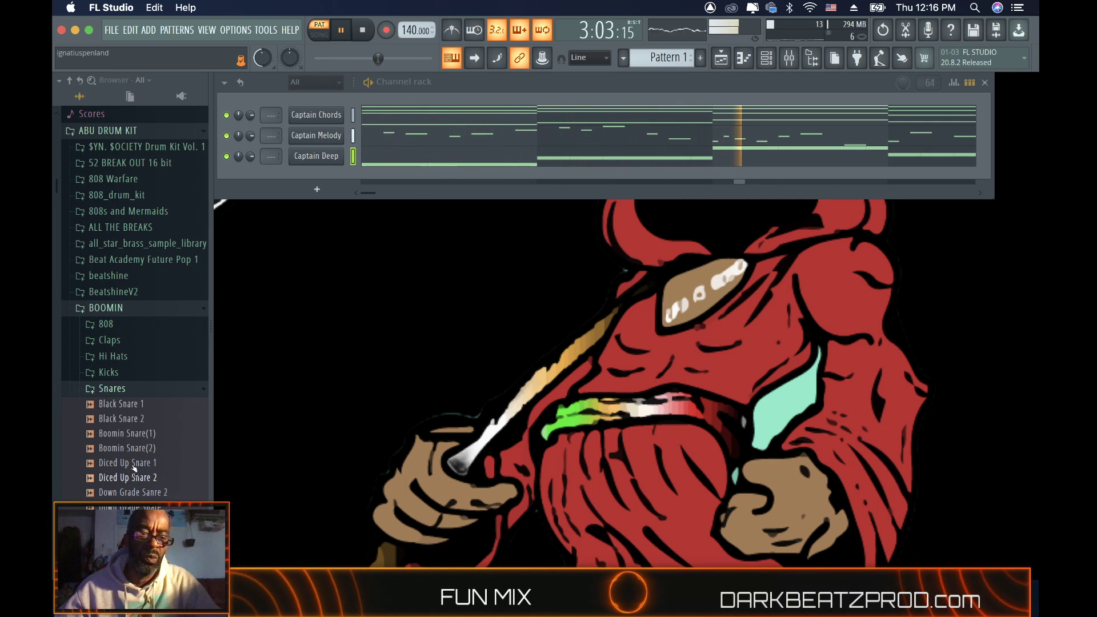
left_click(120, 449)
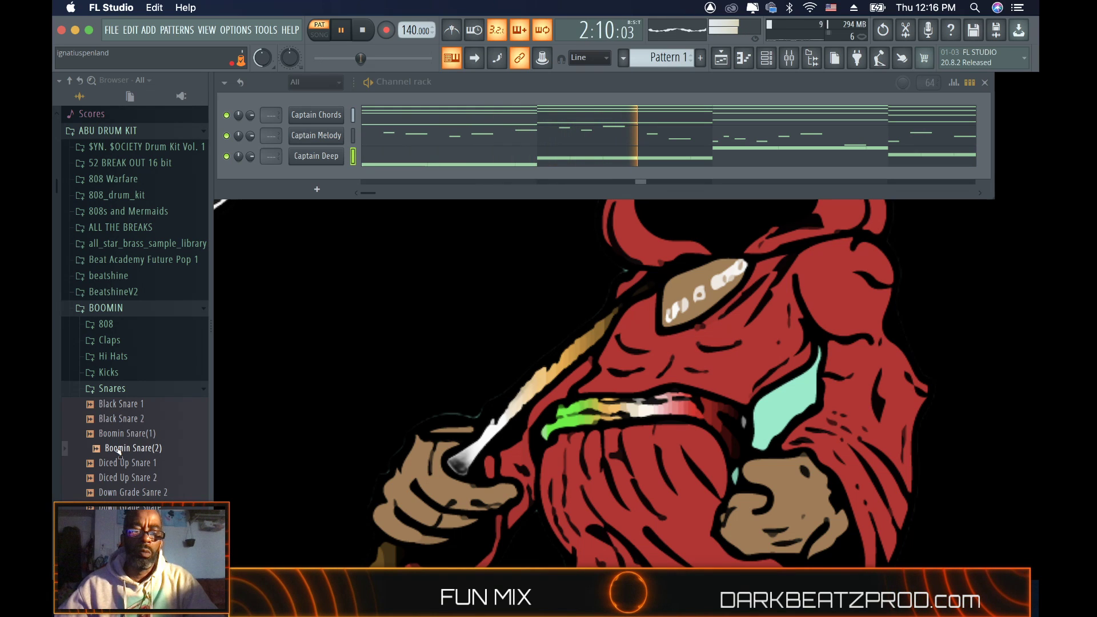
right_click(118, 450)
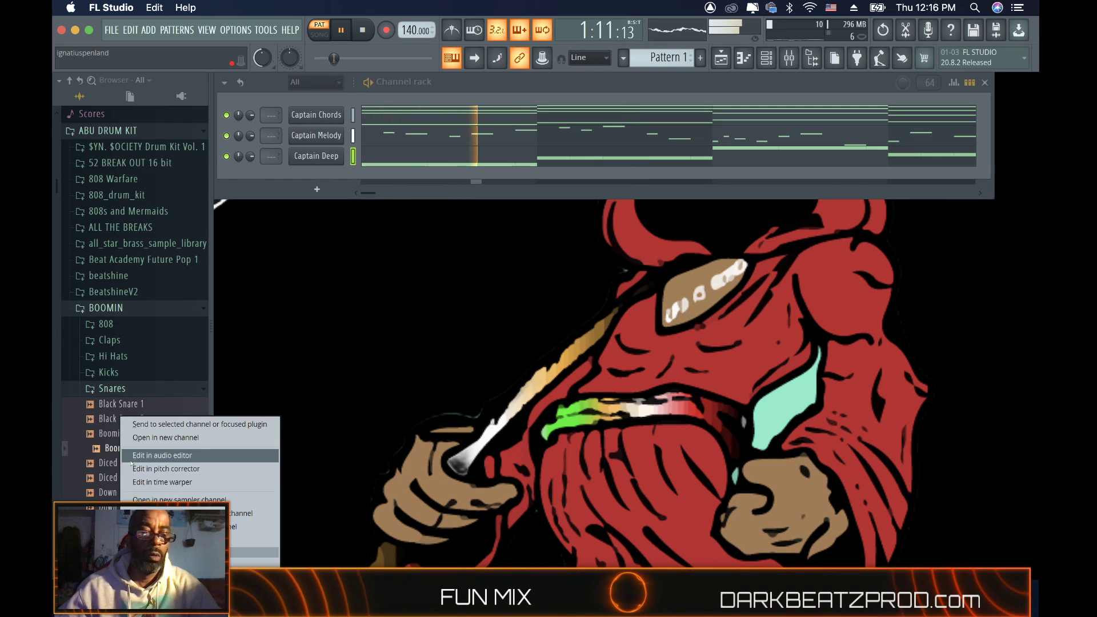
left_click(158, 437)
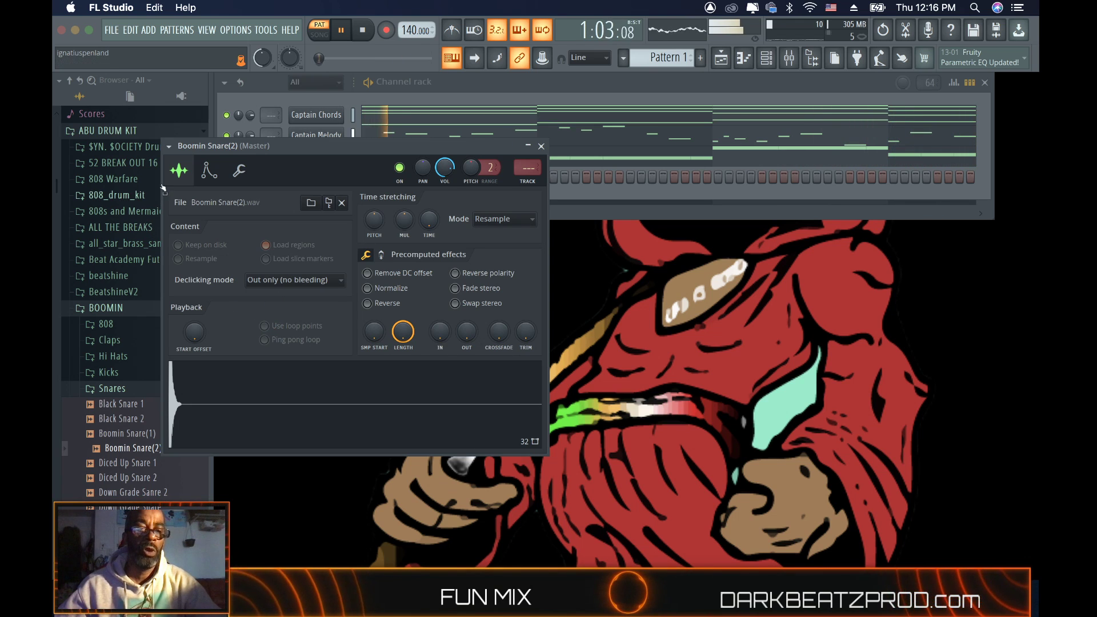
Step: Shape Boomin Snare(2)'s volume envelope with zero attack, decay and sustain and full hold, and close its settings
left_click(207, 172)
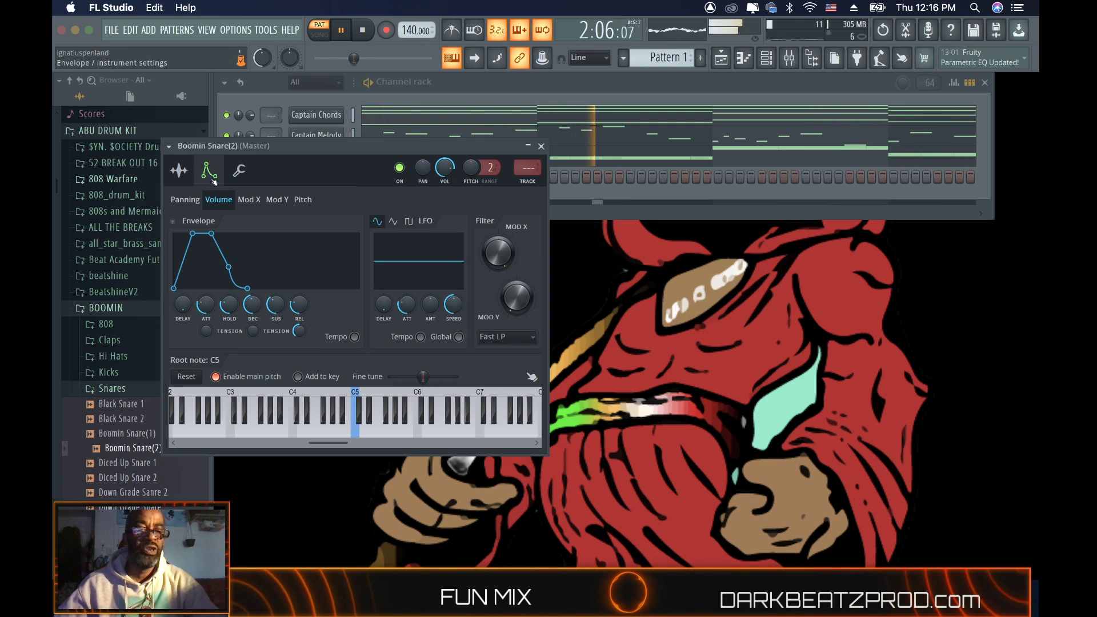
left_click_drag(211, 310, 276, 326)
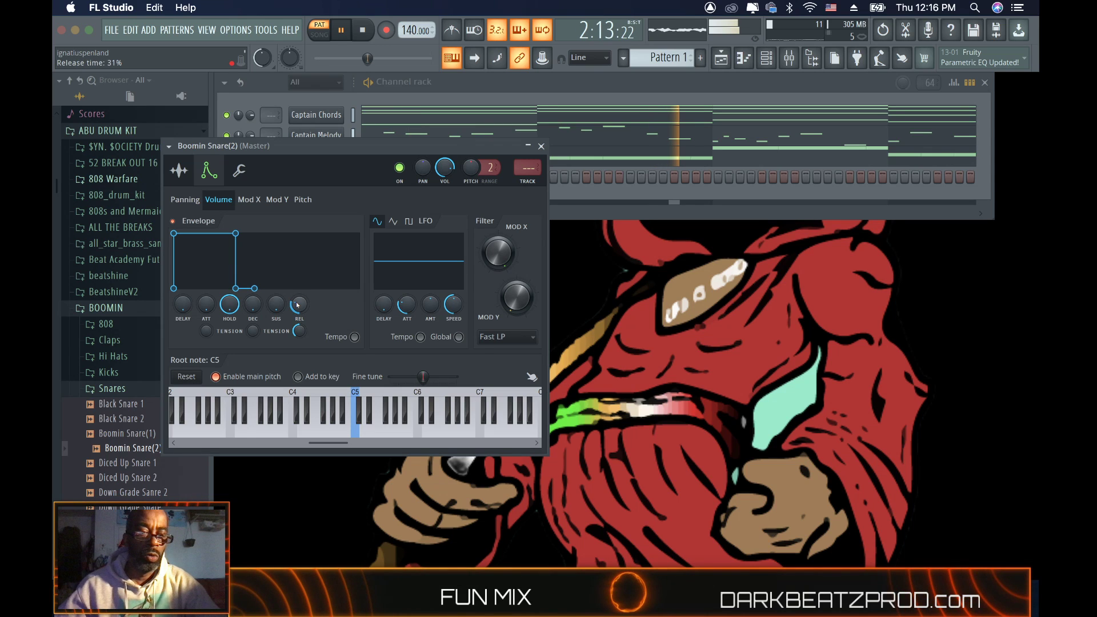
left_click(541, 146)
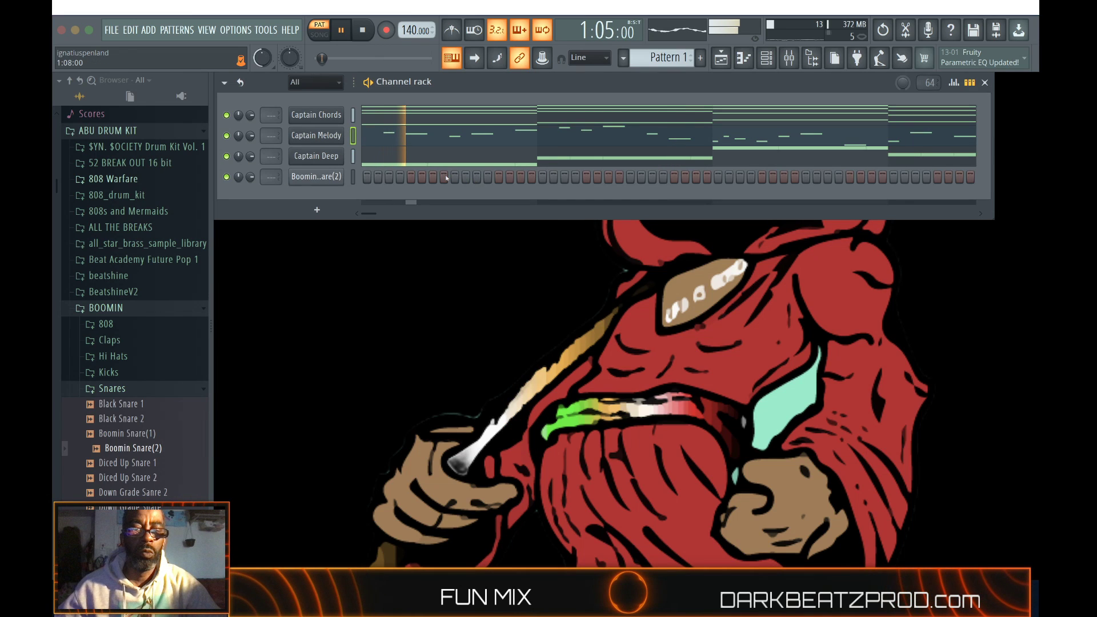
Step: Place Boomin Snare(2) hits on steps 9, 31, 41 and 63, and raise the project tempo to 155
left_click(455, 177)
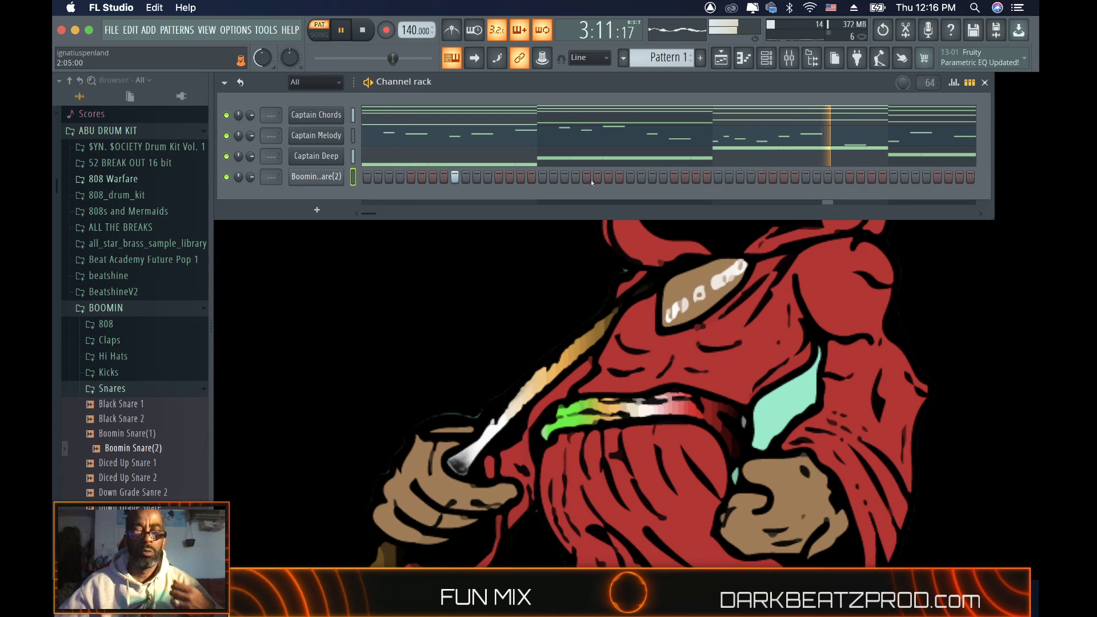
left_click(696, 178)
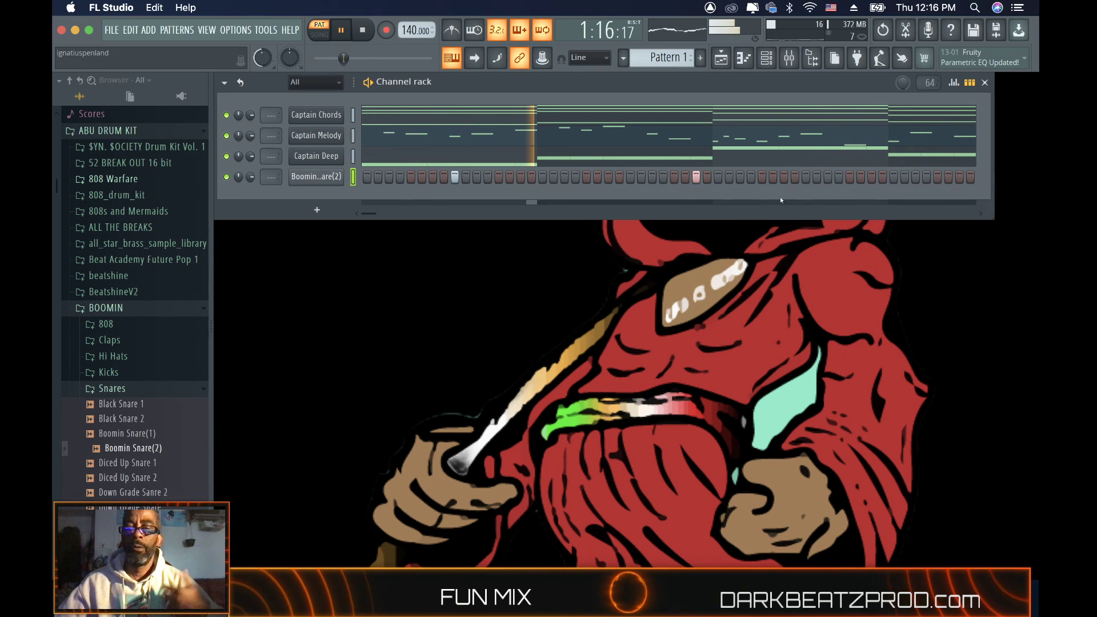
left_click(807, 177)
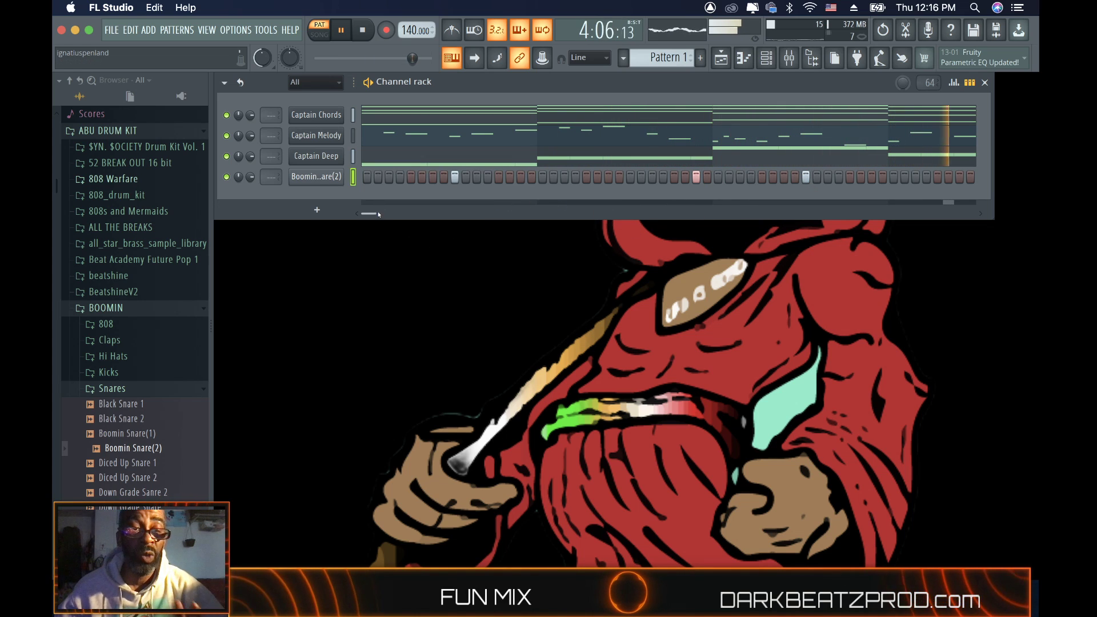
left_click_drag(370, 214, 382, 214)
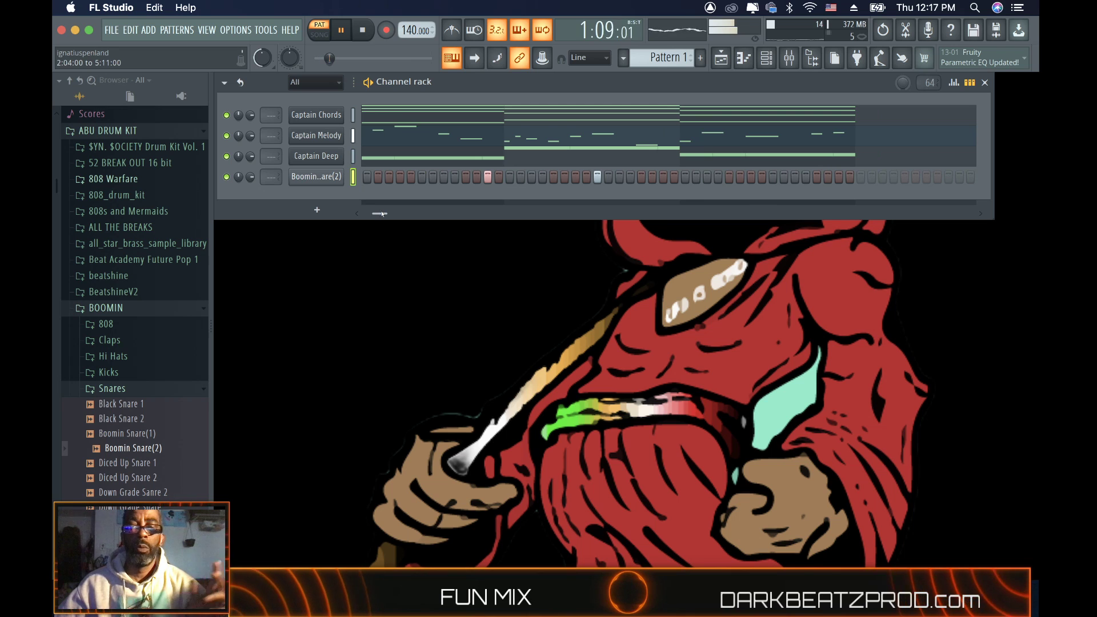
left_click(840, 178)
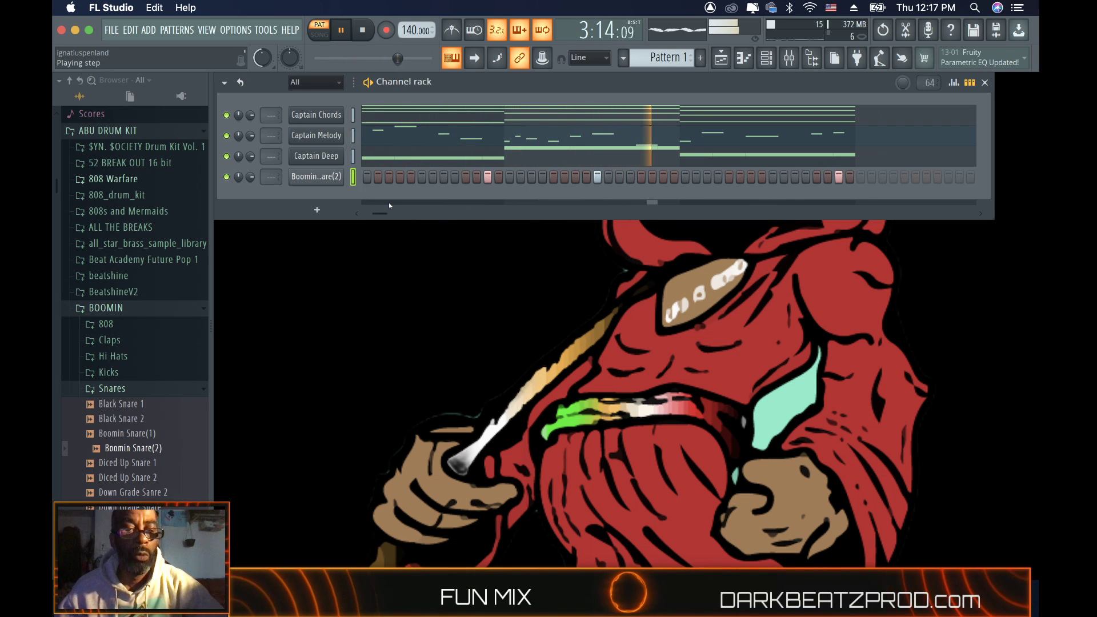
left_click_drag(377, 214, 260, 220)
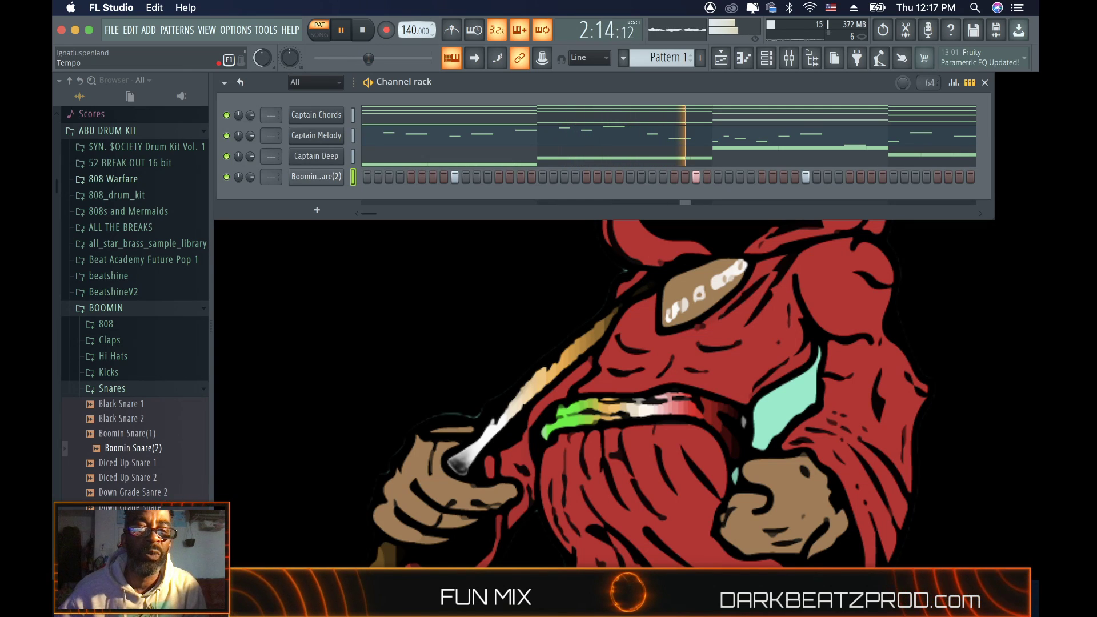
scroll(416, 30, "up", 13)
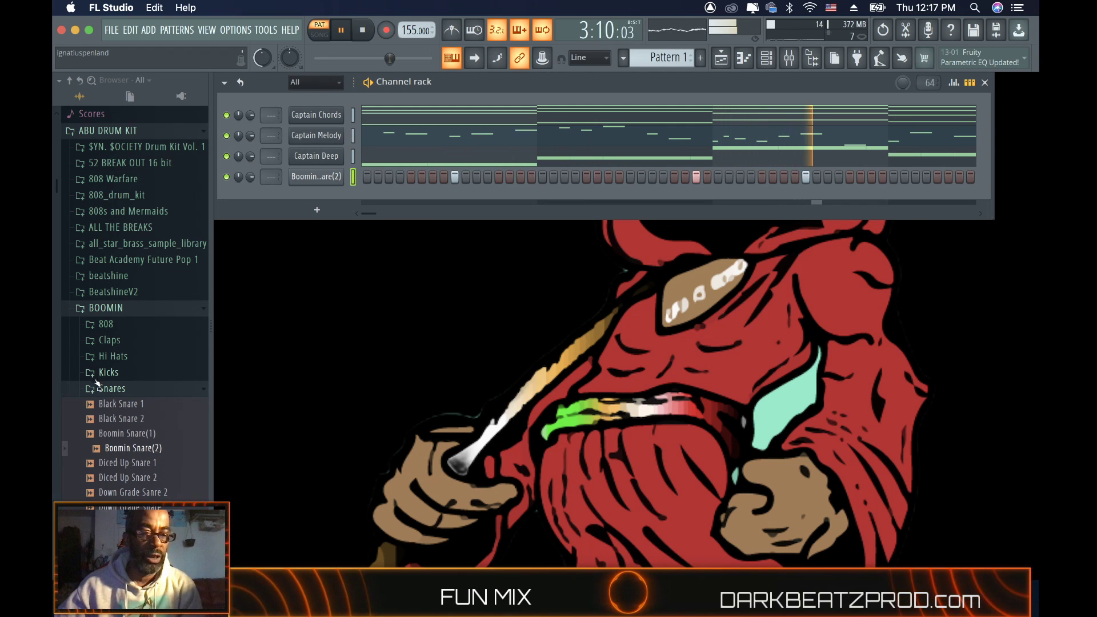
Step: Add Black Snare 2 from the BOOMIN kit's Snares folder as a new channel
left_click(104, 421)
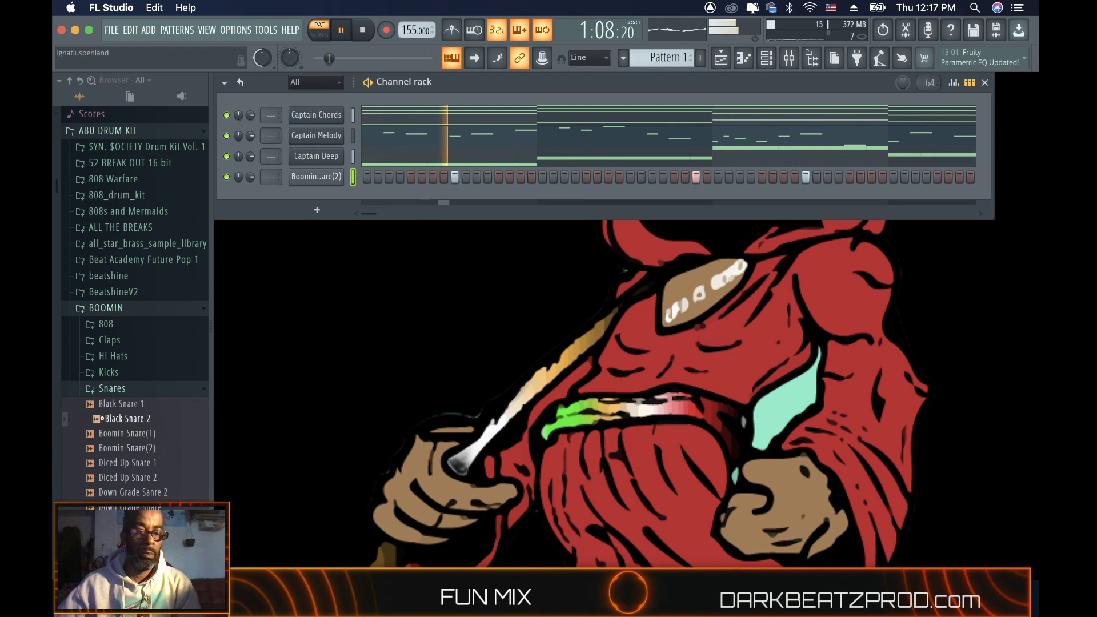
right_click(112, 421)
left_click(138, 432)
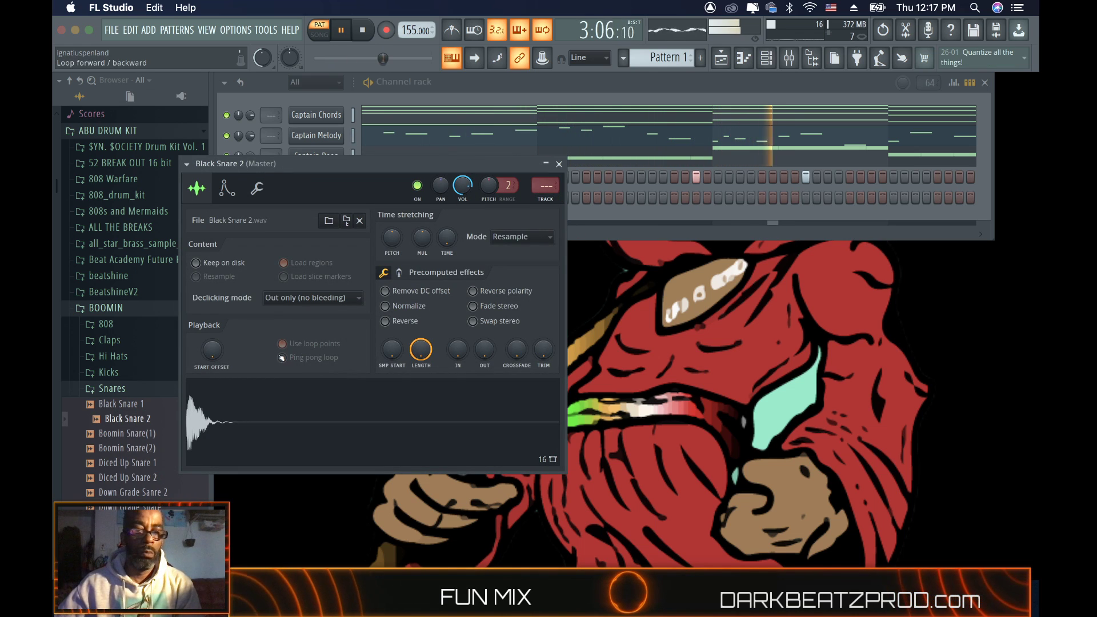
Step: Set Black Snare 2's volume envelope to full hold with zero attack, decay, sustain and release, and close its settings
left_click(227, 192)
left_click_drag(224, 323, 318, 343)
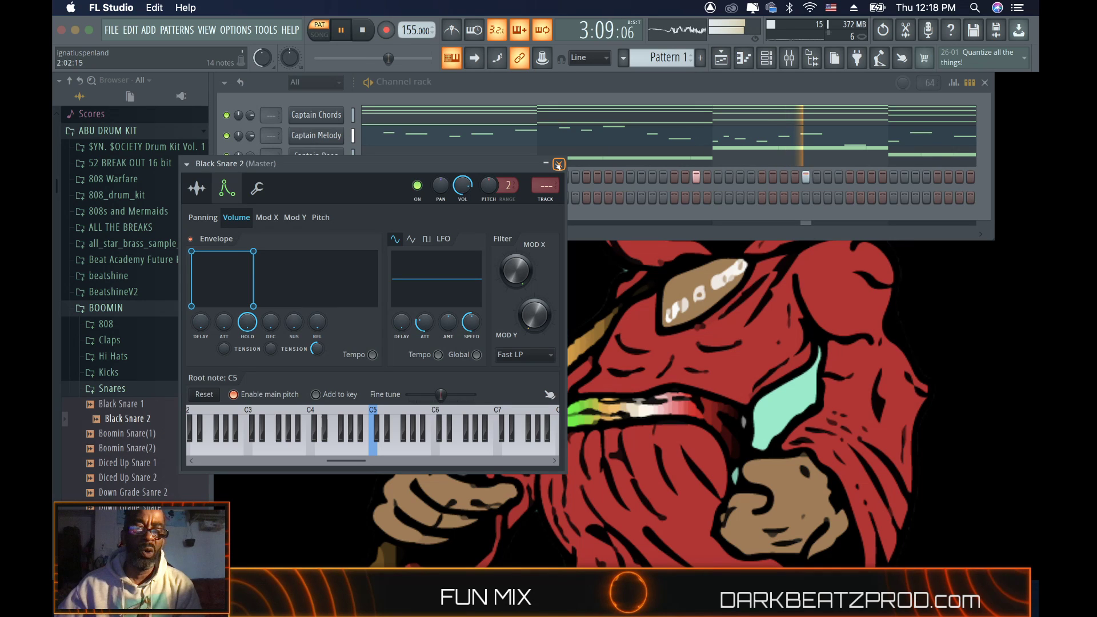
left_click(559, 166)
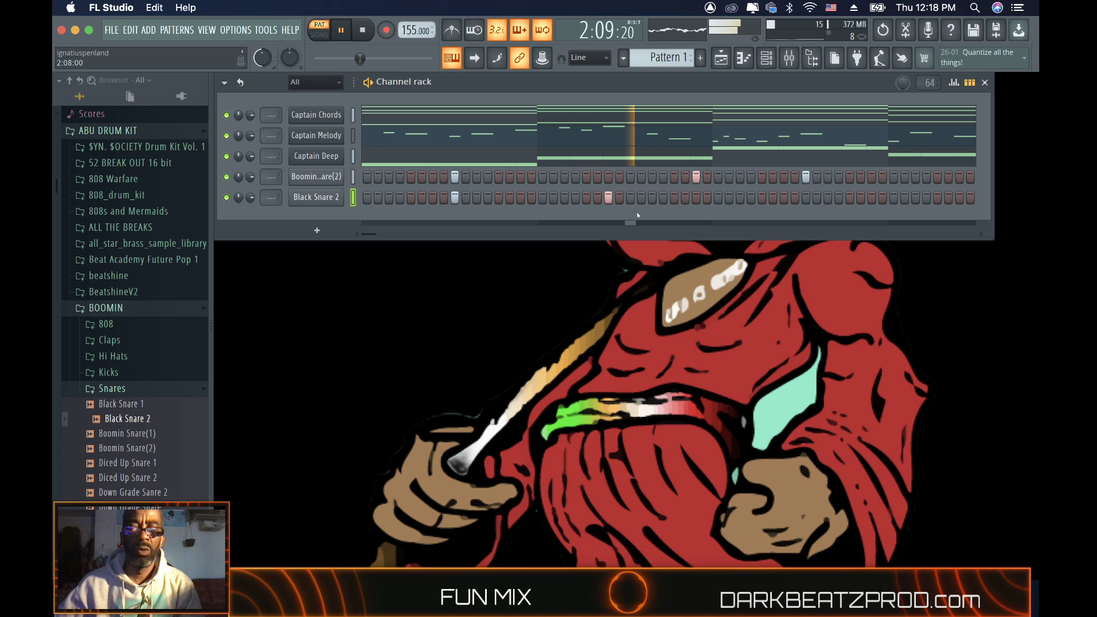
Step: Place Black Snare 2 hits on steps 9, 23, 41, 51, 55 and 63 in the channel rack
left_click(806, 197)
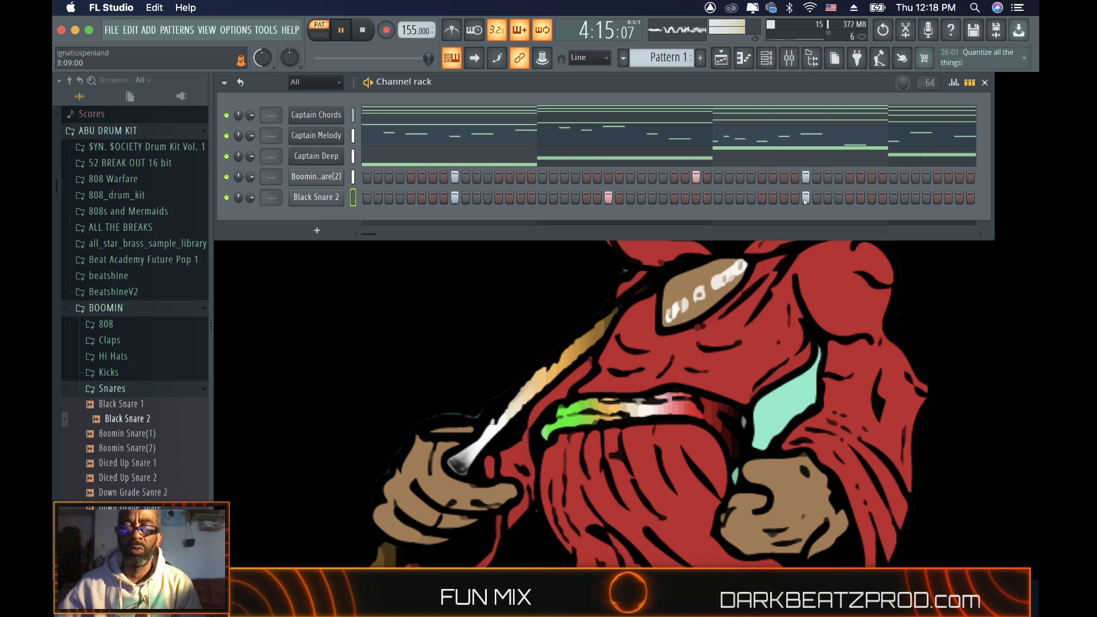
left_click(708, 197)
left_click(662, 197)
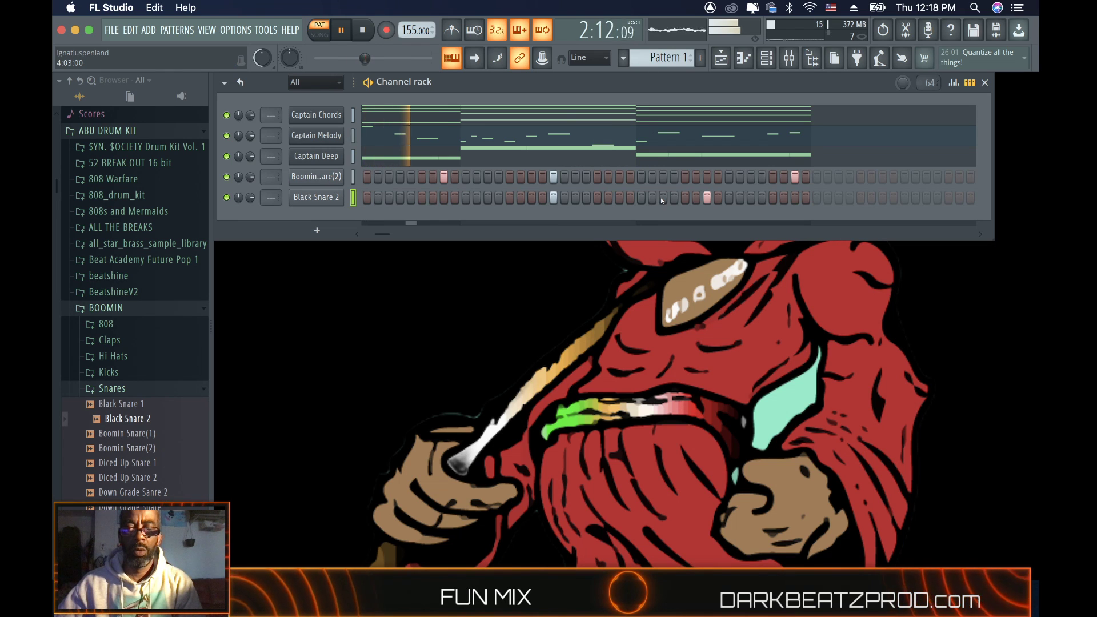
left_click(793, 198)
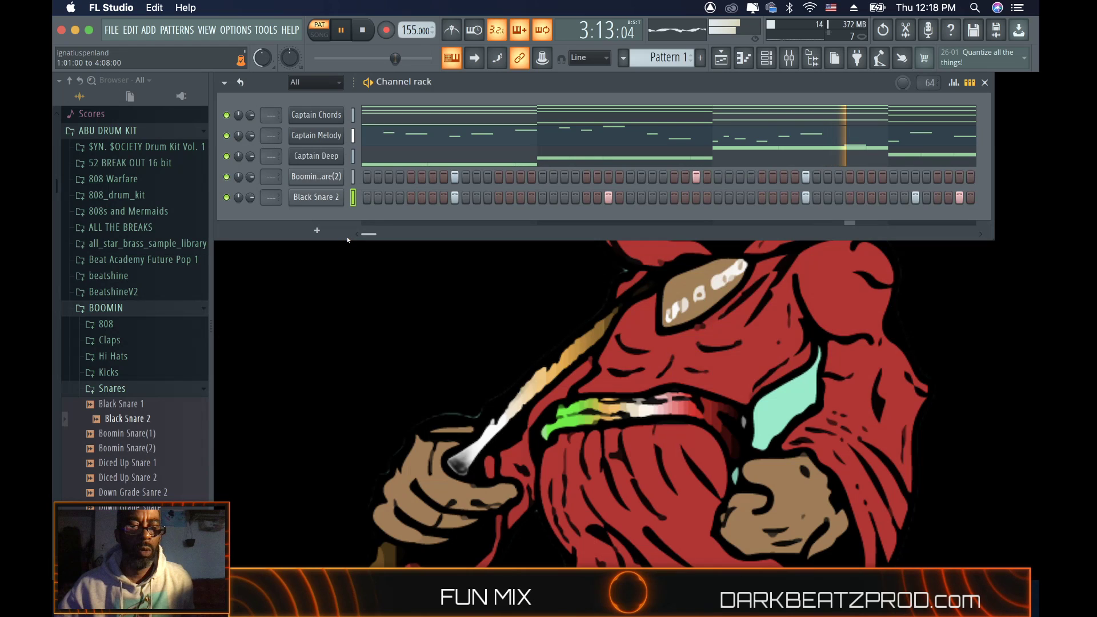
Step: Add Stuntman Beatz Hi Hat (3) from CHIEFKEEF KIT 2 in FDOTDRUMKITS as a new channel
left_click(100, 388)
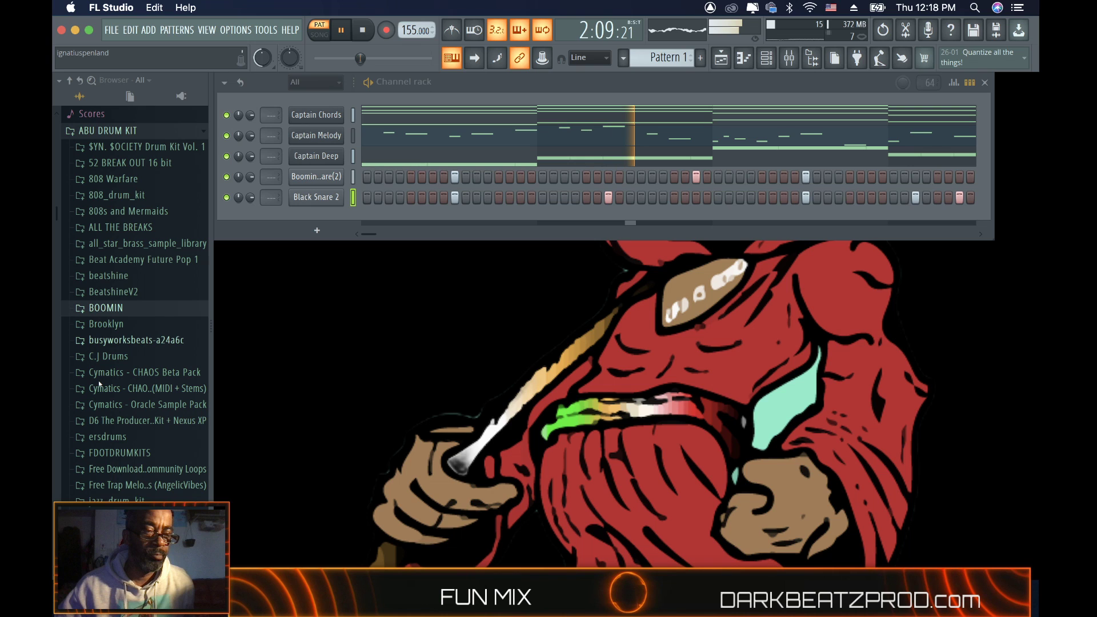
left_click(119, 453)
scroll(107, 305, "down", 5)
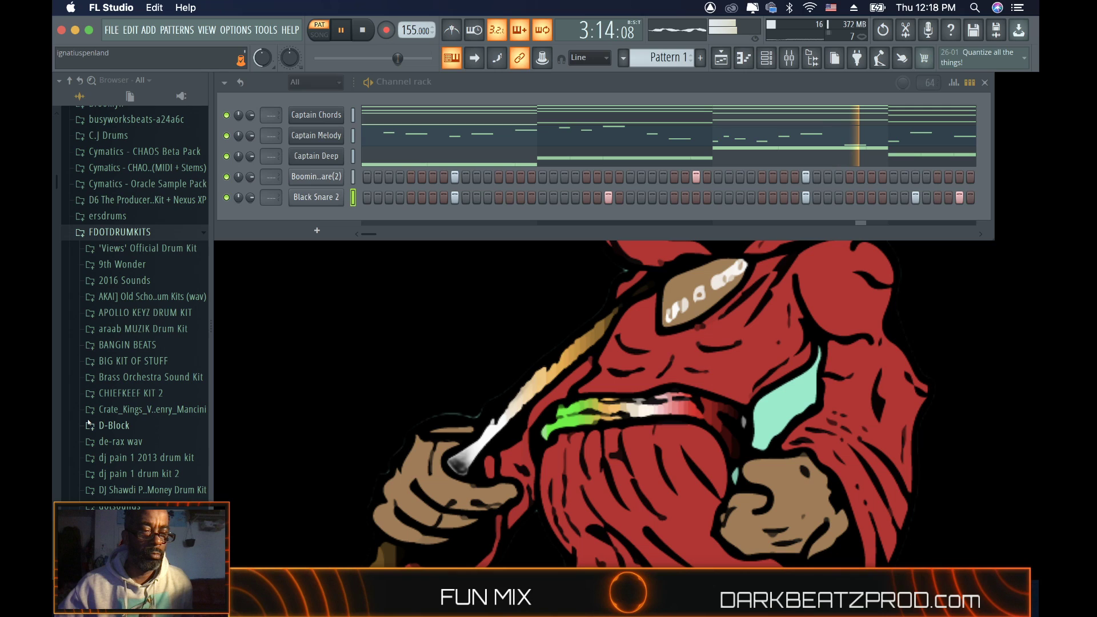
left_click(131, 394)
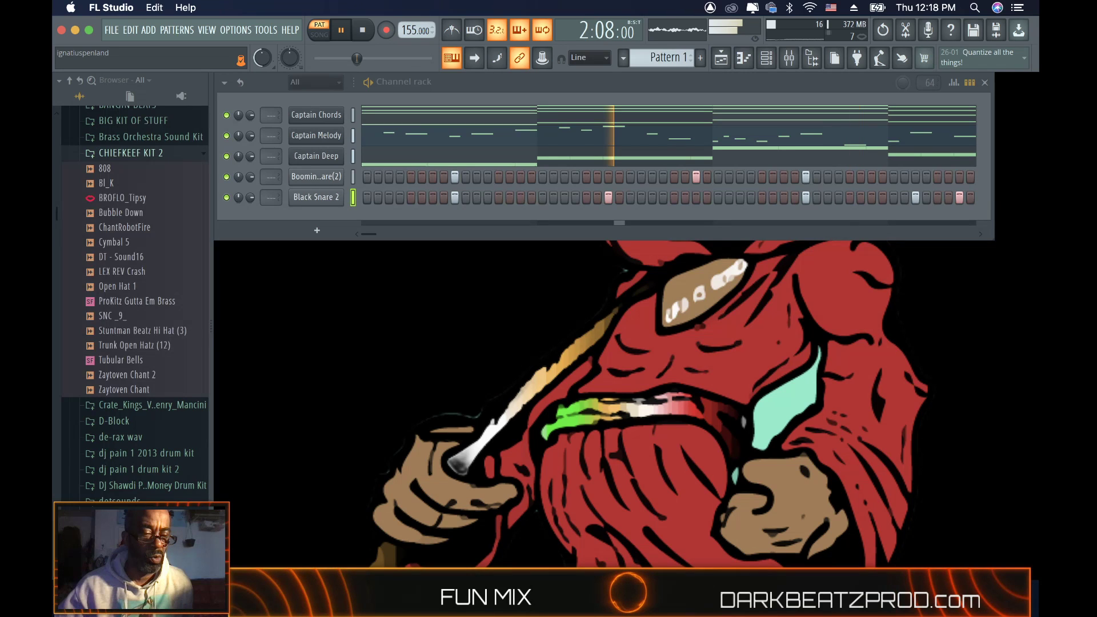
left_click_drag(143, 330, 146, 190)
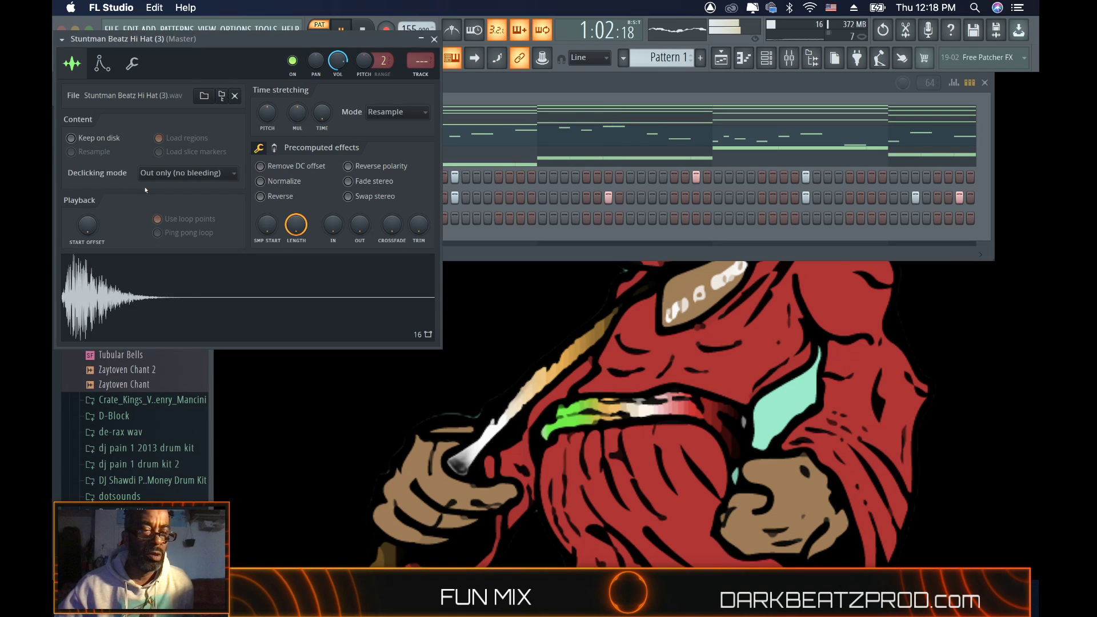
Step: Adjust the attack and decay of Stuntman Beatz Hi Hat (3)'s volume envelope and close its settings
left_click(102, 63)
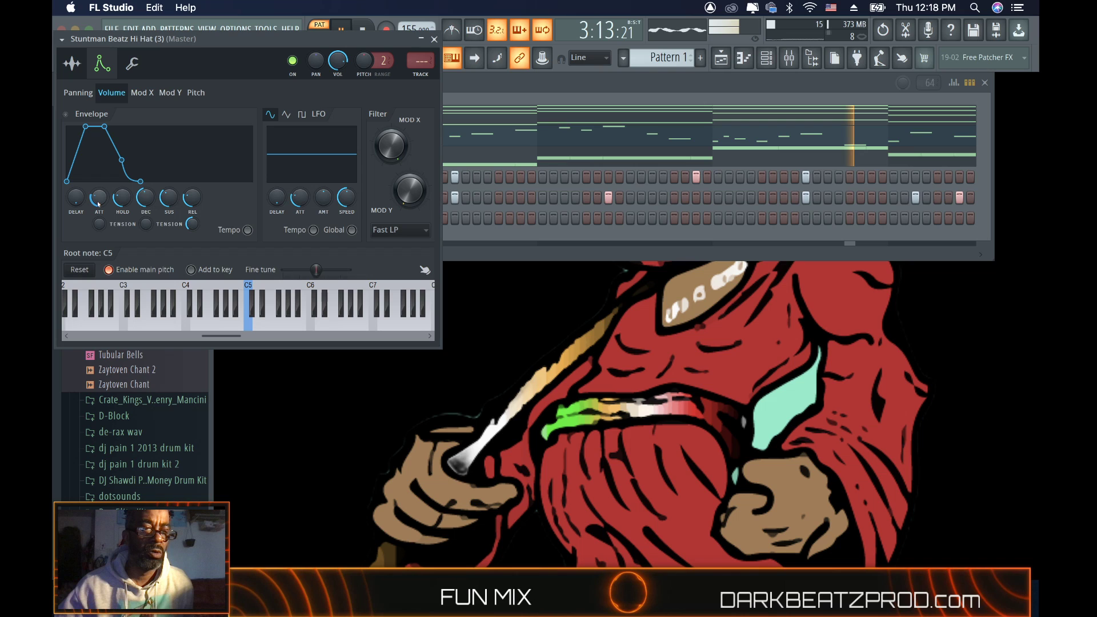
left_click_drag(99, 197, 122, 183)
left_click_drag(145, 197, 177, 215)
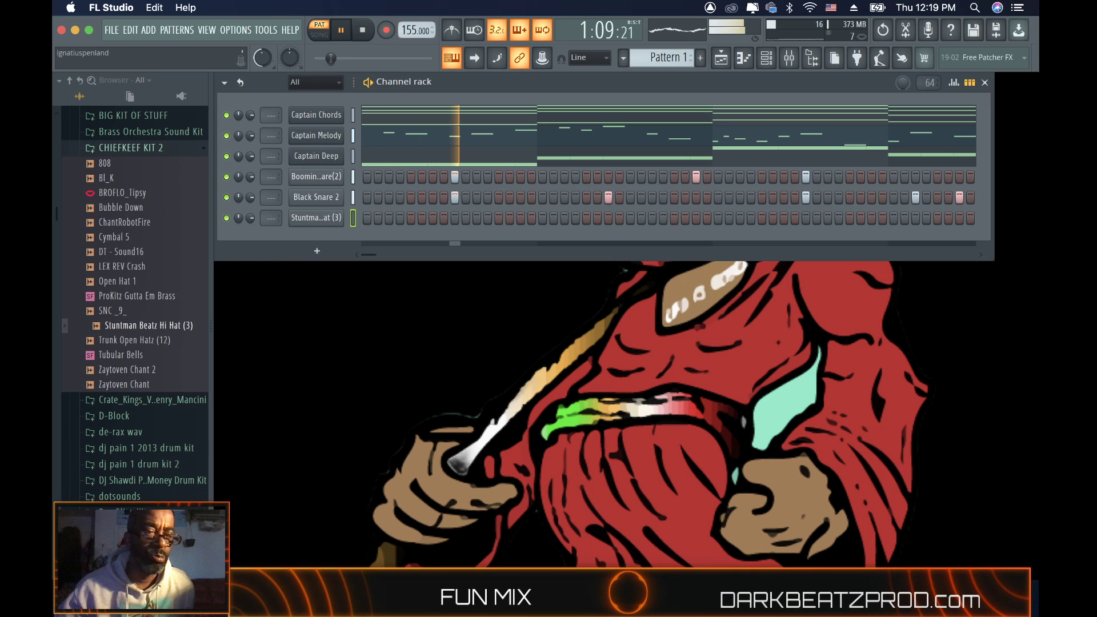
Step: Add Open Hat 1 from CHIEFKEEF KIT 2 as a new channel with a full-hold volume envelope and zero attack, decay, sustain and release
right_click(117, 276)
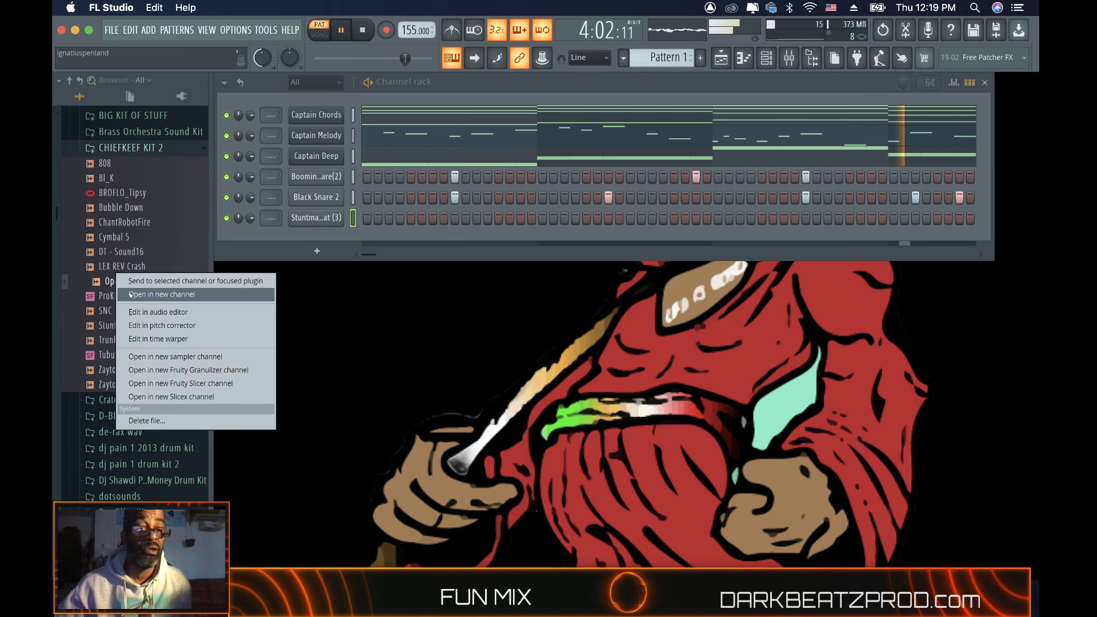
left_click(130, 295)
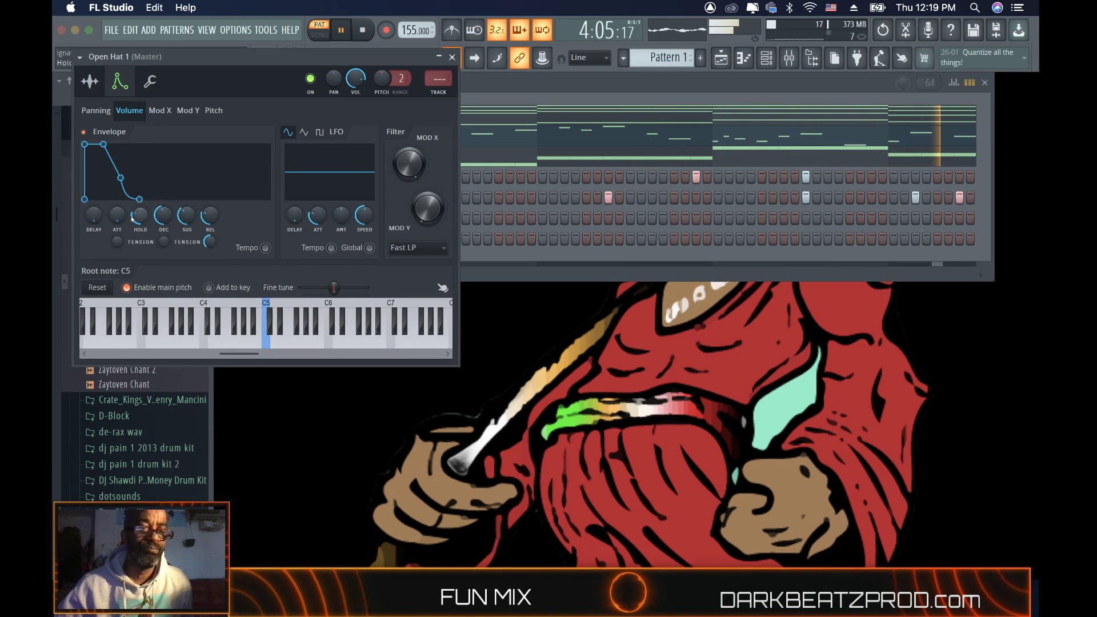
left_click_drag(140, 215, 146, 199)
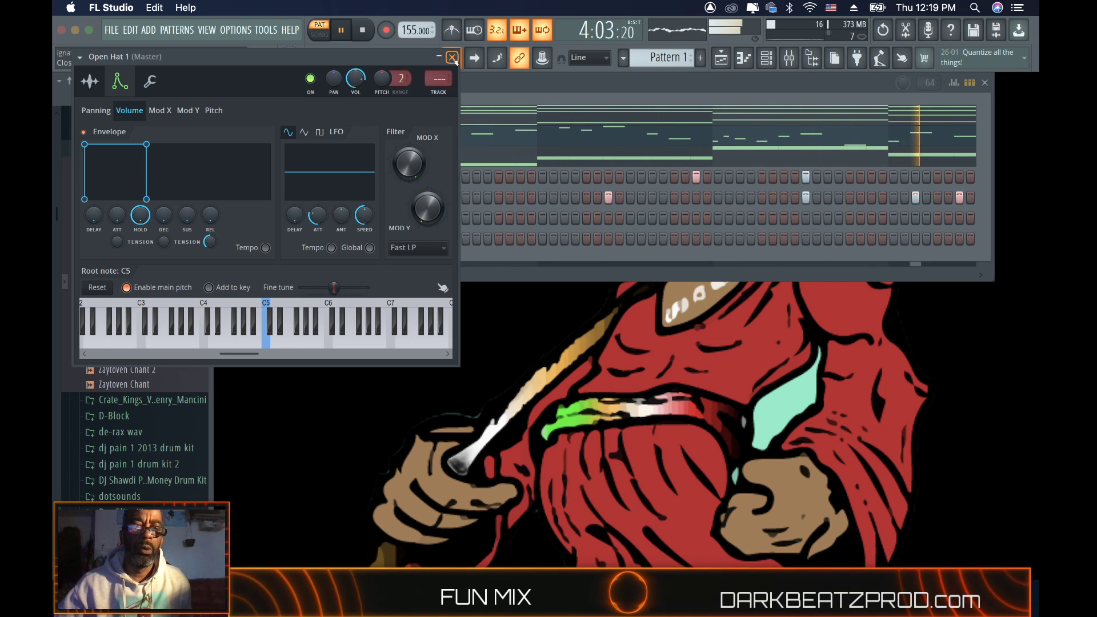
key("Escape")
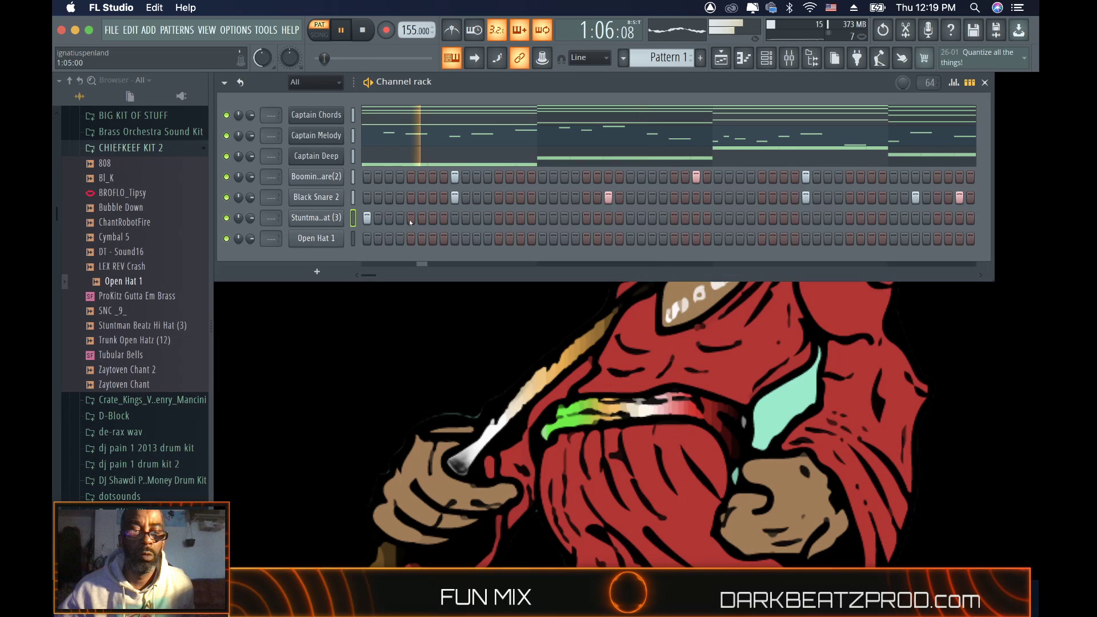
Step: Place Stuntman Beatz Hi Hat (3) hits on steps 1, 4, 7, 9, 12, 15, 17, 20, 23, 25, 28 and 31
left_click(367, 217)
left_click(400, 218)
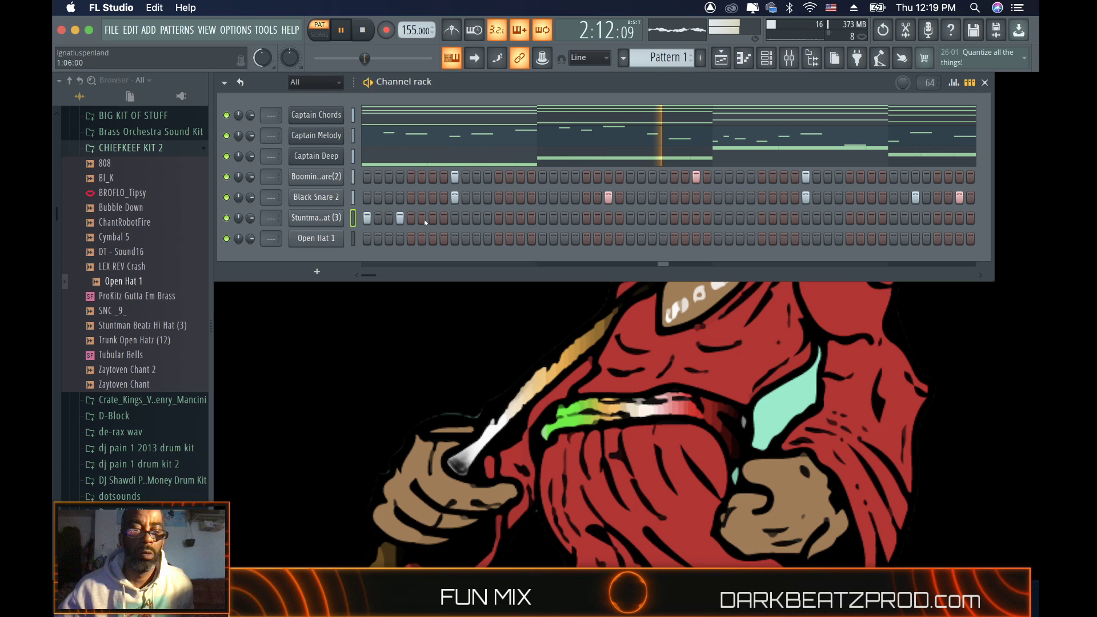
left_click(432, 218)
left_click(455, 217)
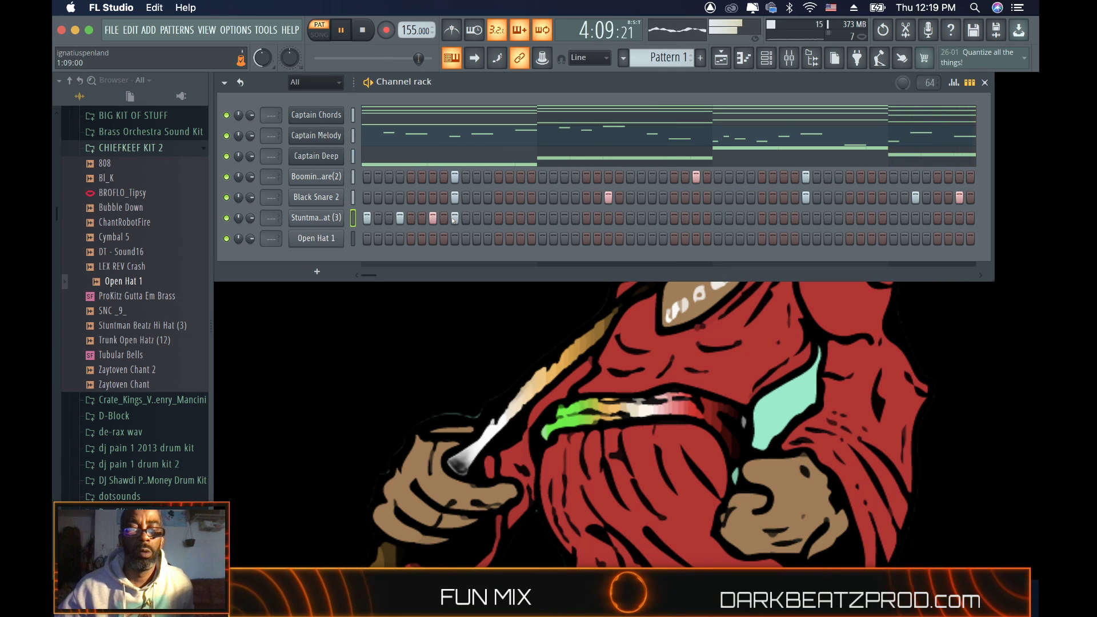
left_click(486, 221)
left_click(543, 223)
left_click(573, 223)
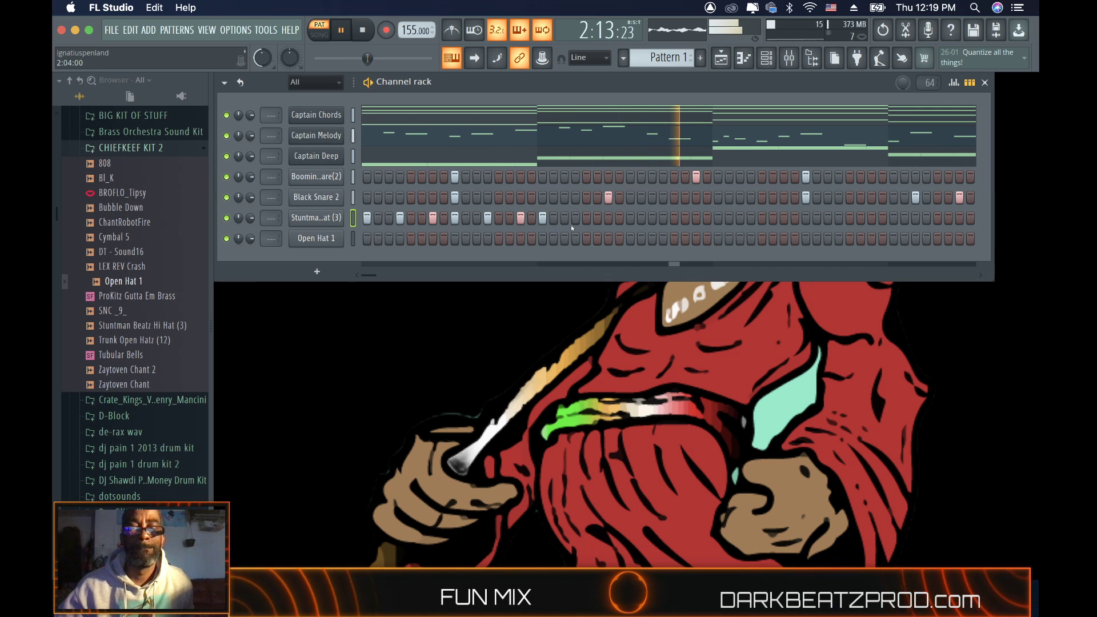
left_click(608, 219)
left_click(630, 221)
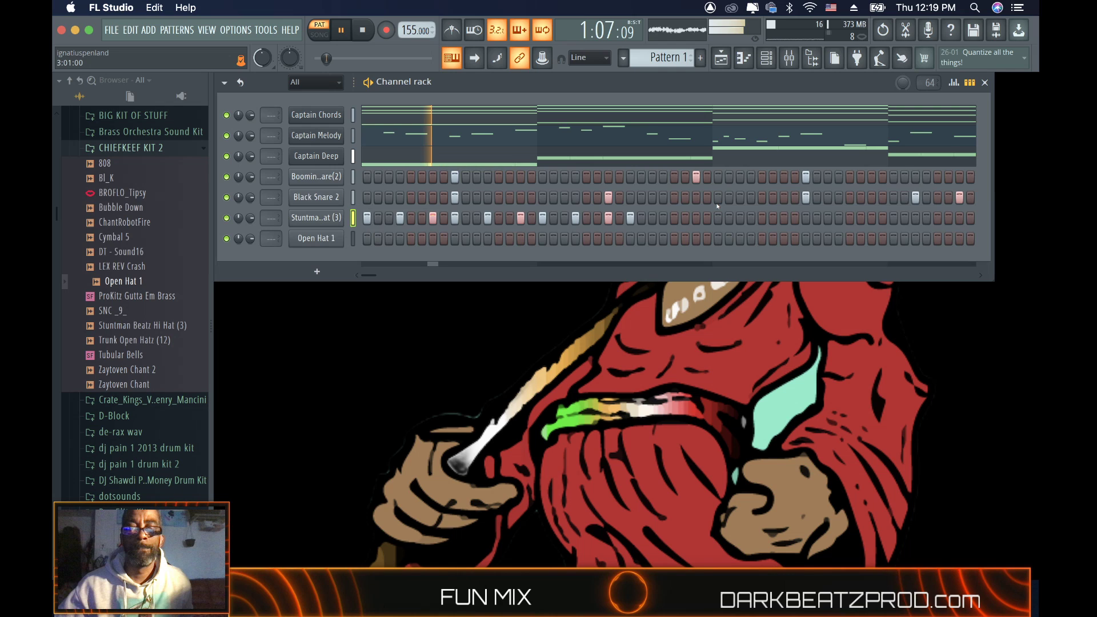
left_click(664, 218)
left_click(696, 218)
Step: Continue the Stuntman Beatz Hi Hat (3) hits on steps 33, 36, 39, 41, 44, 47, 49, 52, 55 and 57
left_click(718, 219)
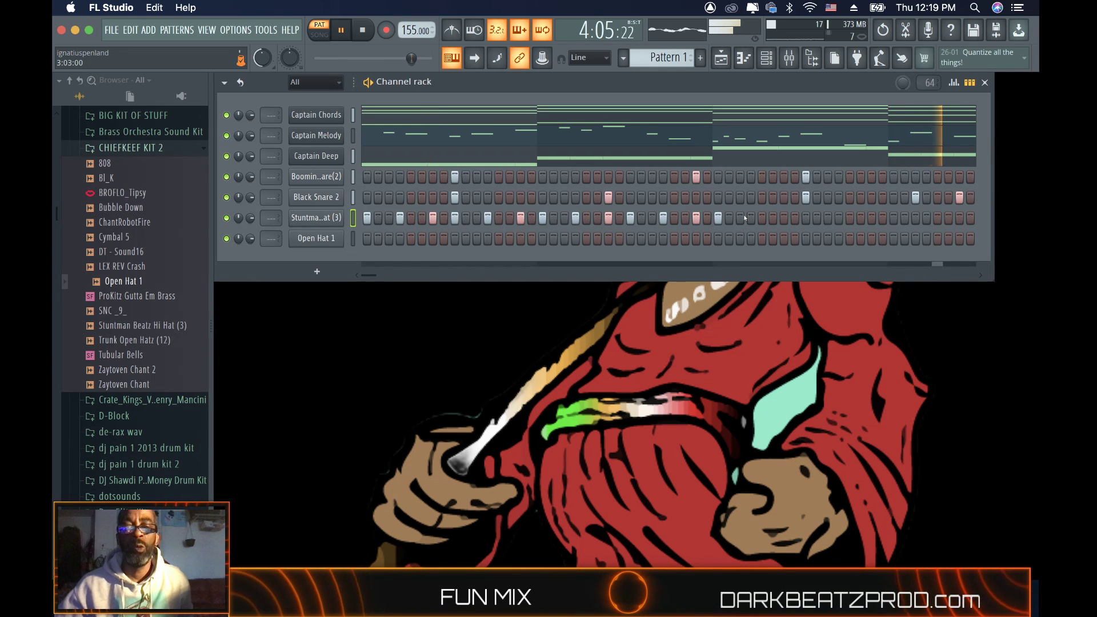
left_click(784, 218)
left_click(807, 218)
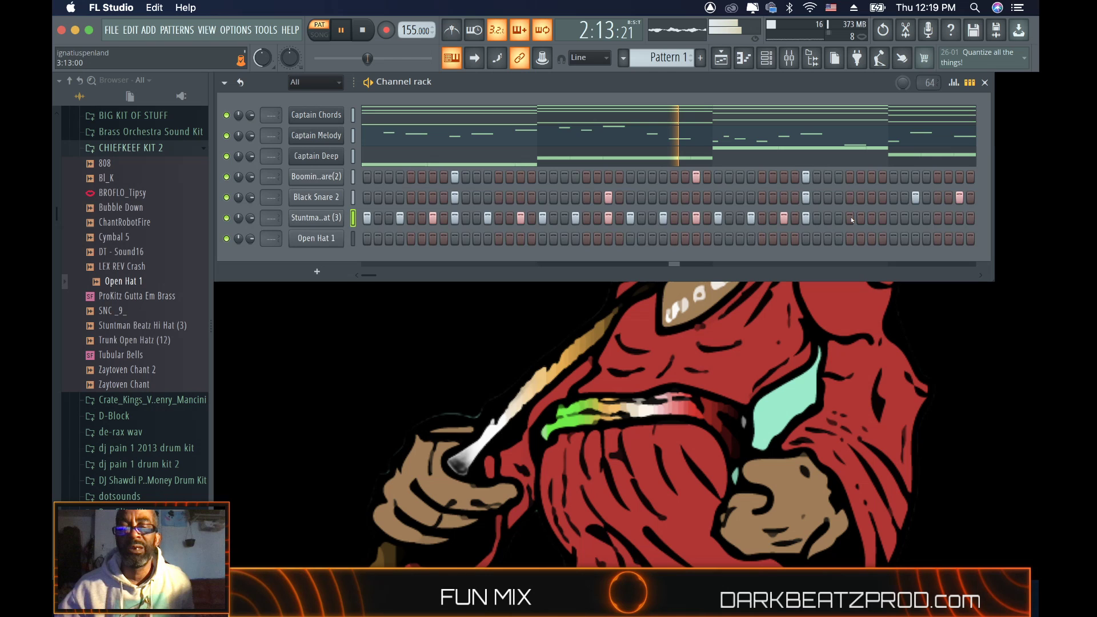
left_click(839, 218)
left_click(872, 218)
left_click(894, 219)
left_click(927, 218)
left_click(960, 218)
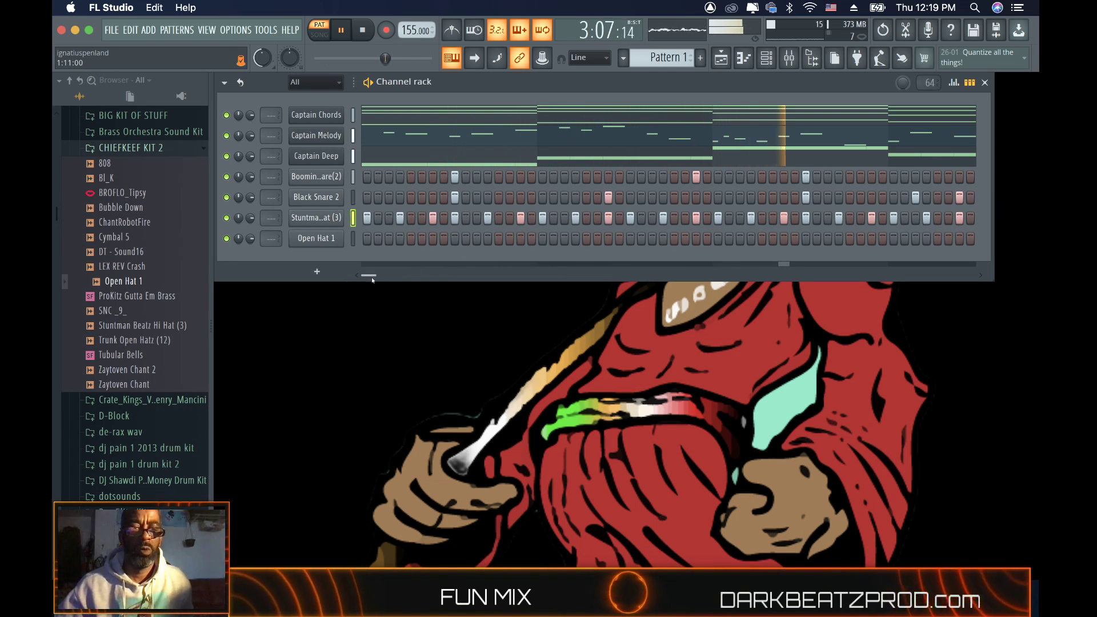
left_click_drag(373, 276, 379, 275)
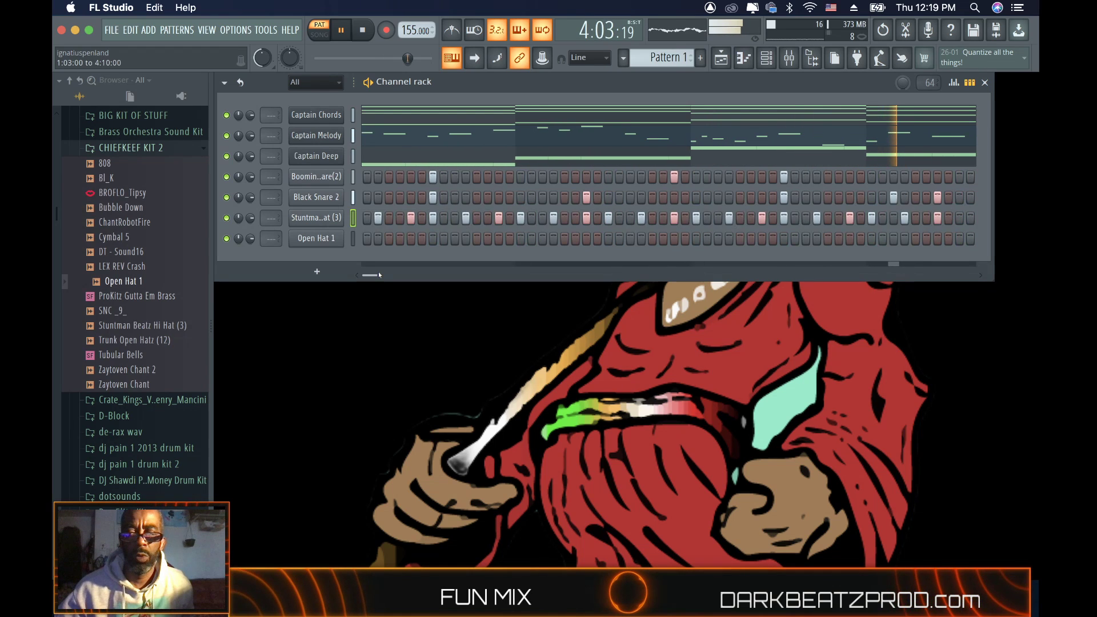
left_click_drag(379, 275, 388, 275)
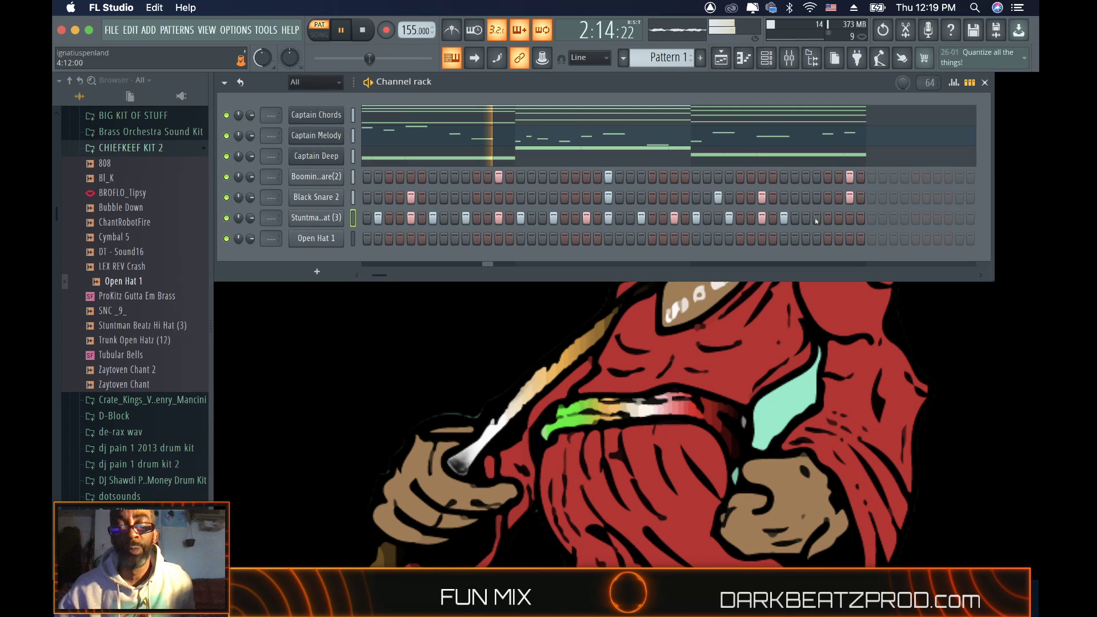
left_click_drag(379, 275, 355, 274)
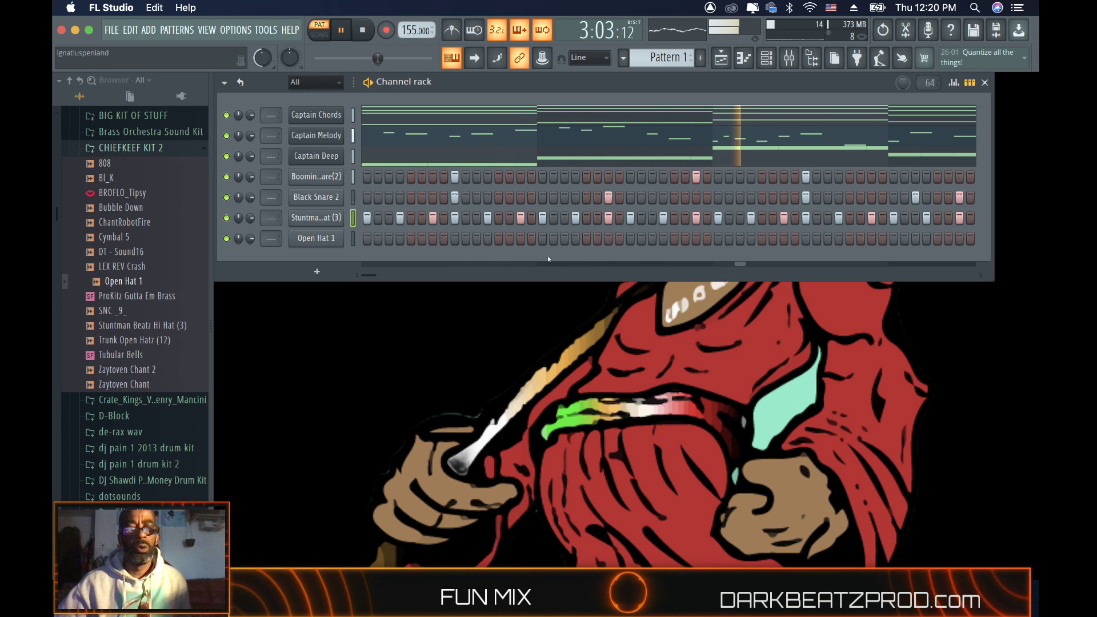
Step: Place Open Hat 1 hits on steps 5, 37 and 53, clearing the trial hits from steps 13 and 45
left_click(497, 239)
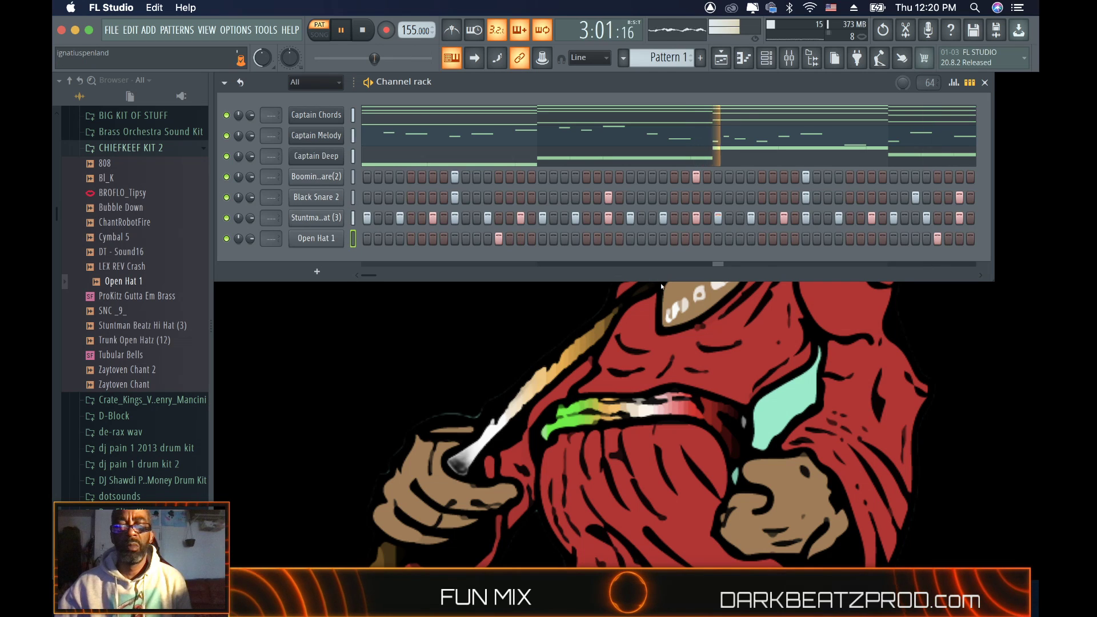
left_click(852, 239)
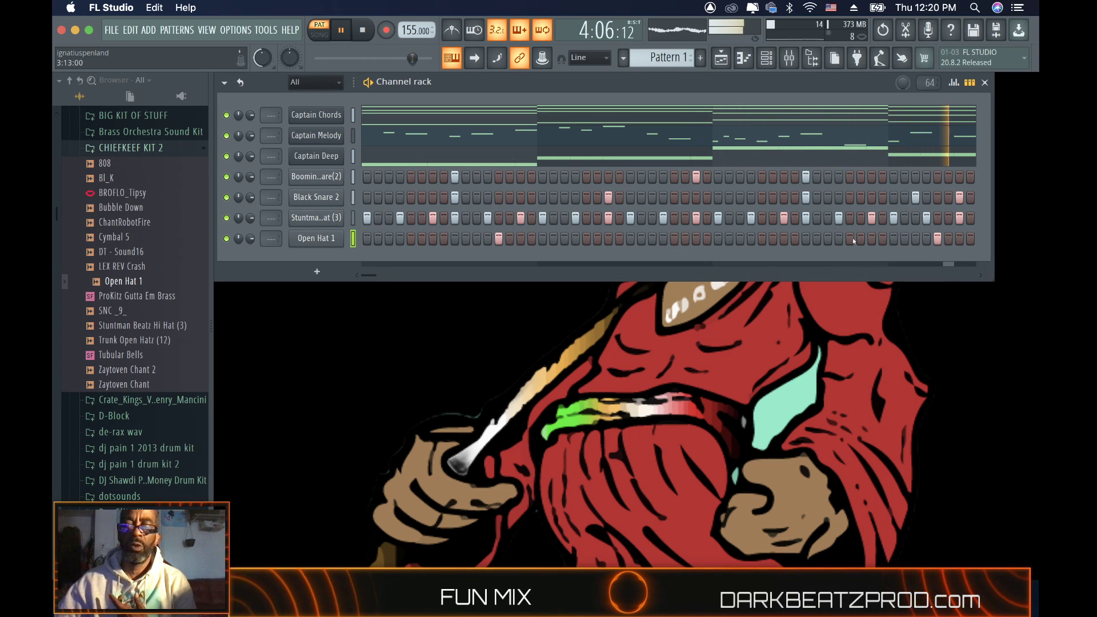
left_click(933, 240)
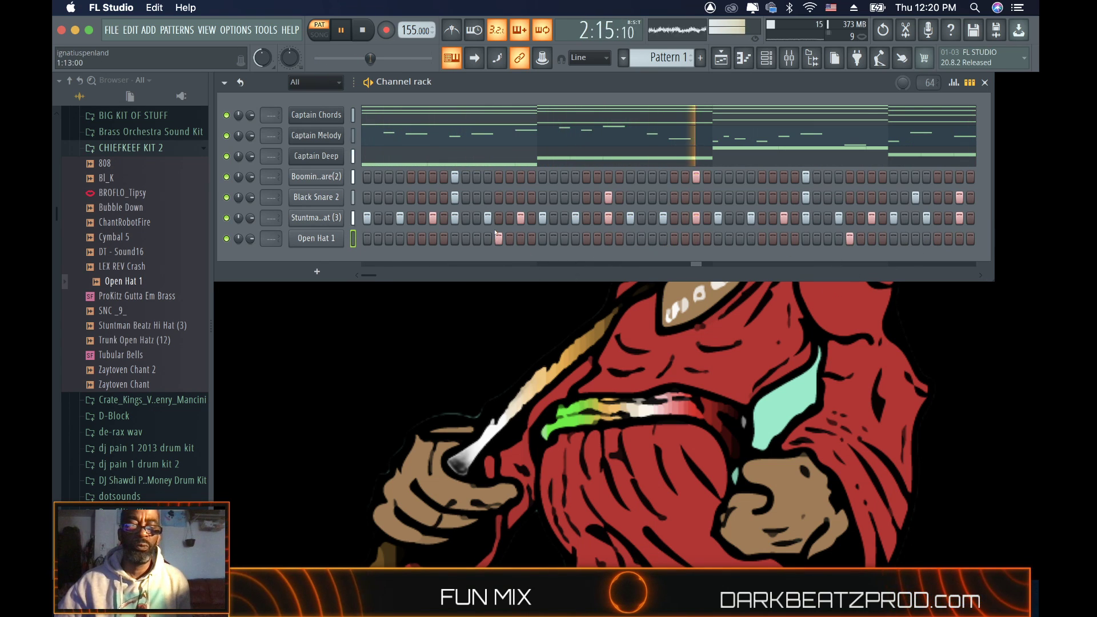
left_click(411, 239)
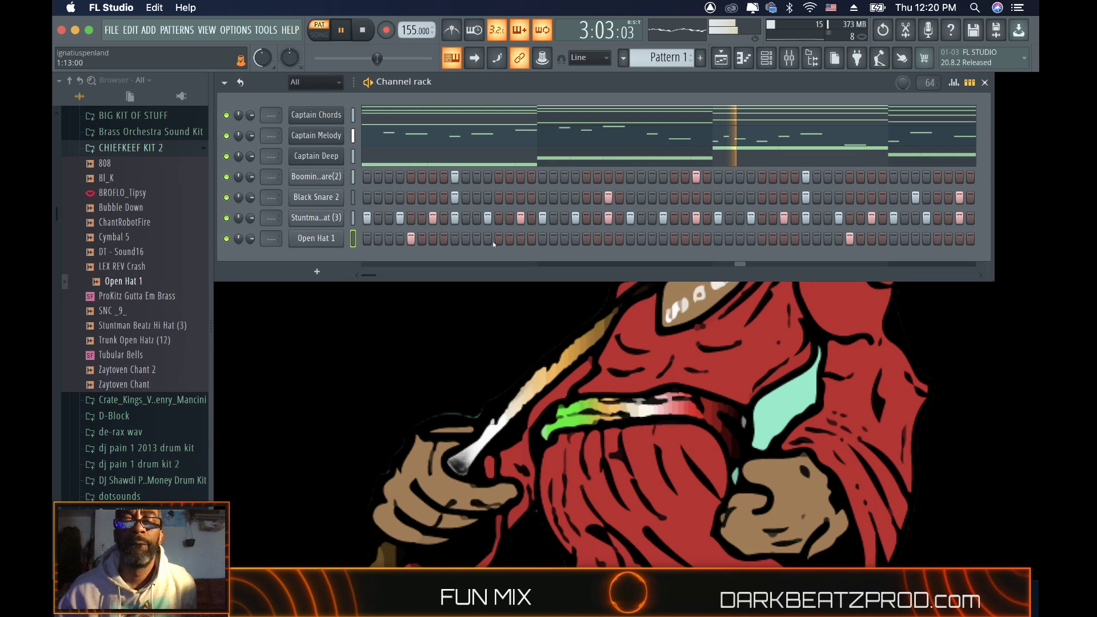
left_click(762, 238)
left_click(850, 238)
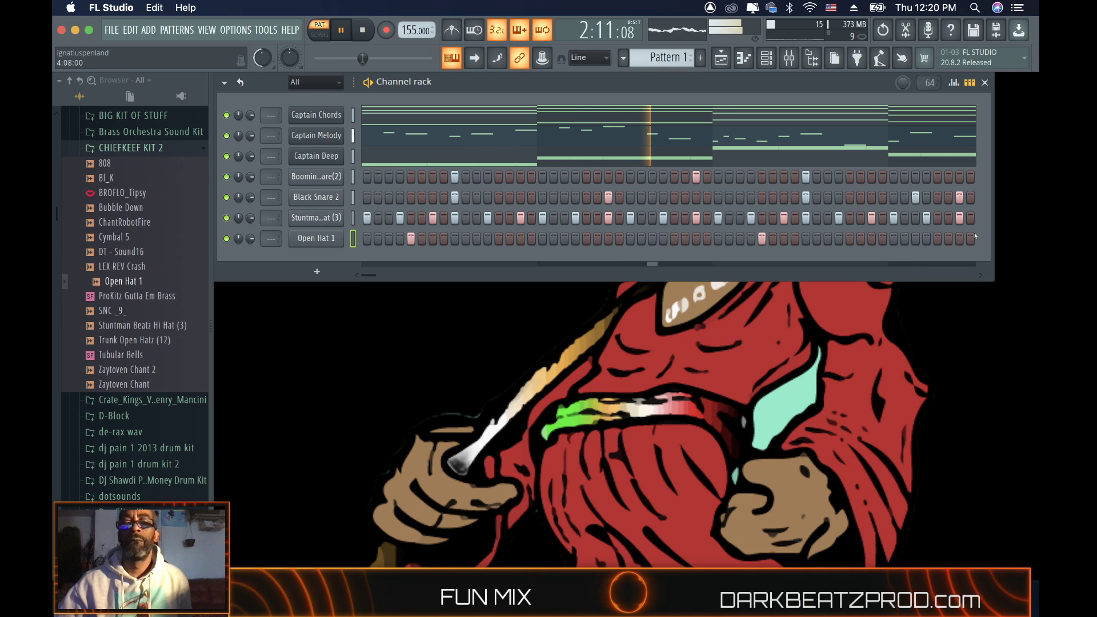
left_click(938, 239)
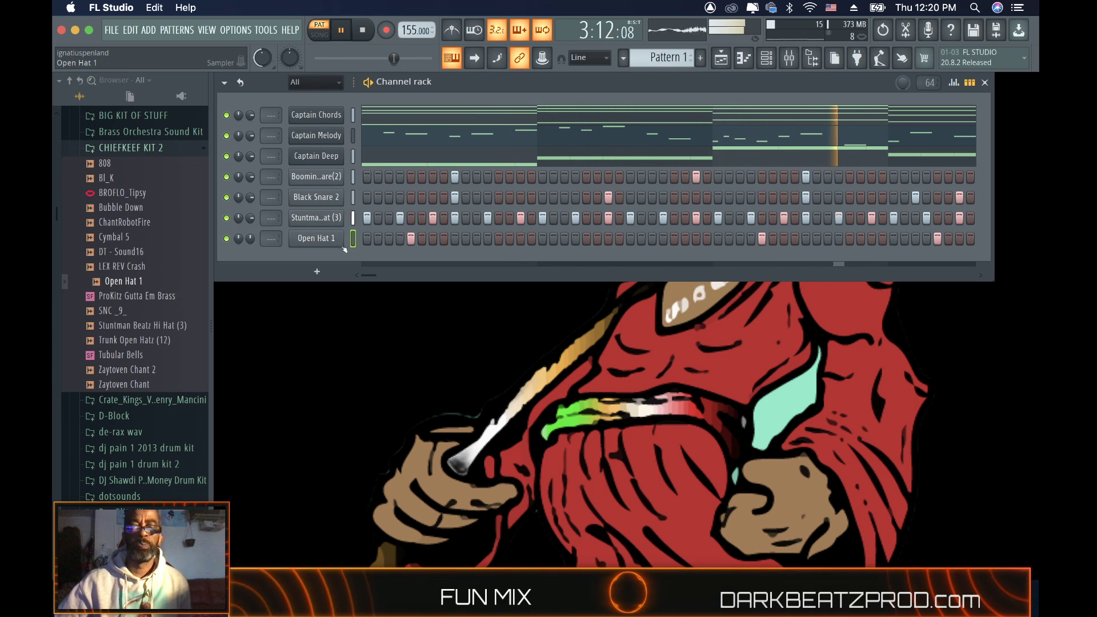
left_click(123, 384)
left_click(361, 264)
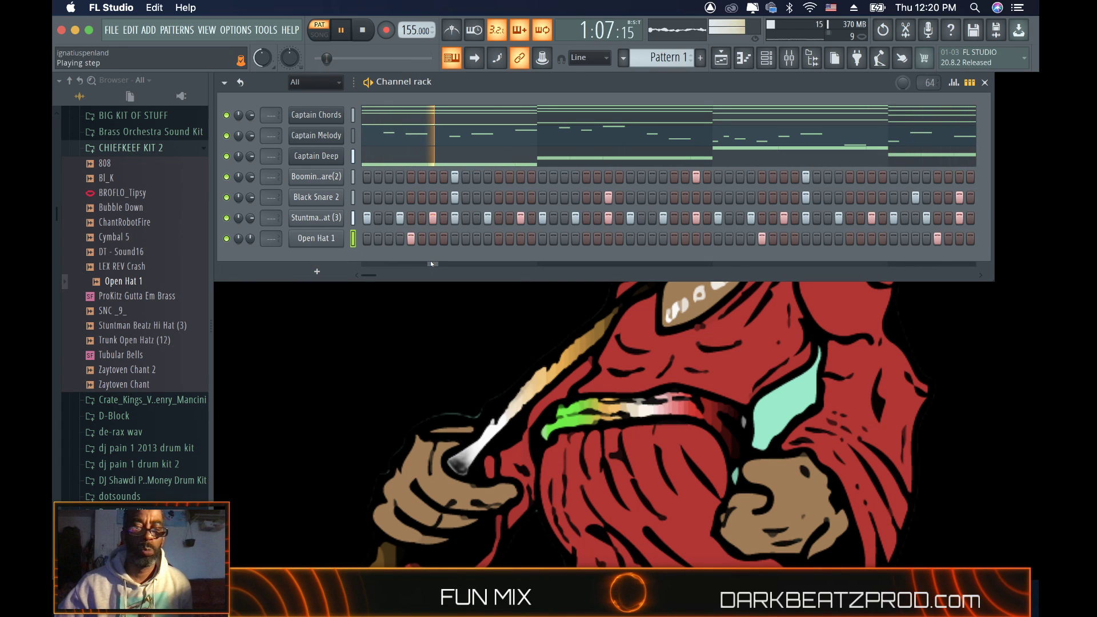
left_click(109, 178)
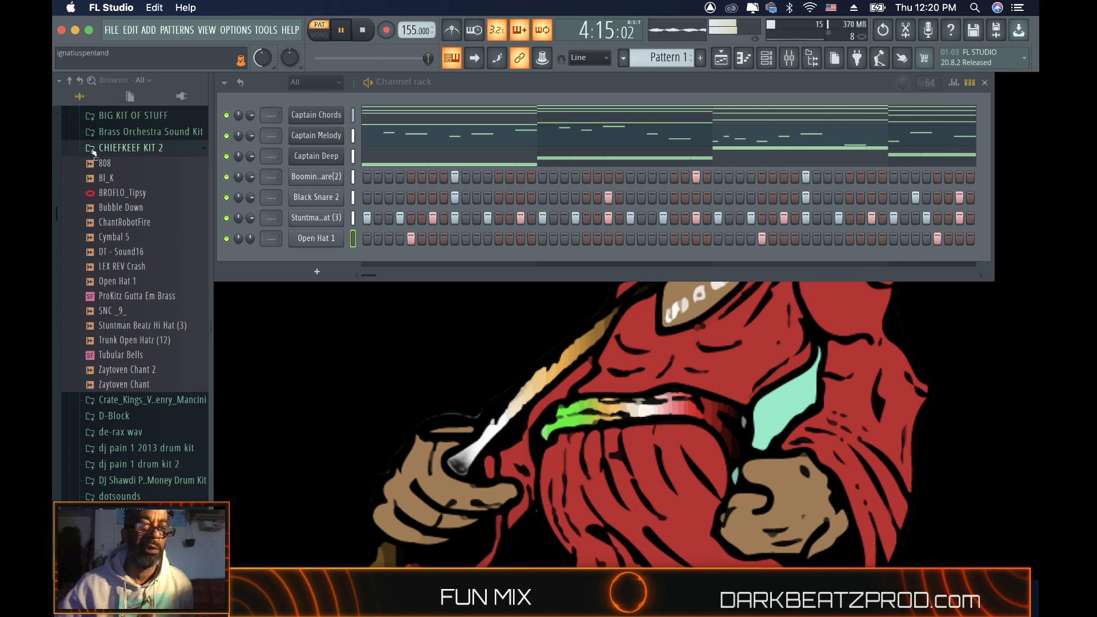
Step: Collapse the CHIEFKEEF KIT 2 folder and expand the BOOMIN kit in the browser, collapsing its Snares folder
left_click(93, 150)
scroll(133, 343, "up", 10)
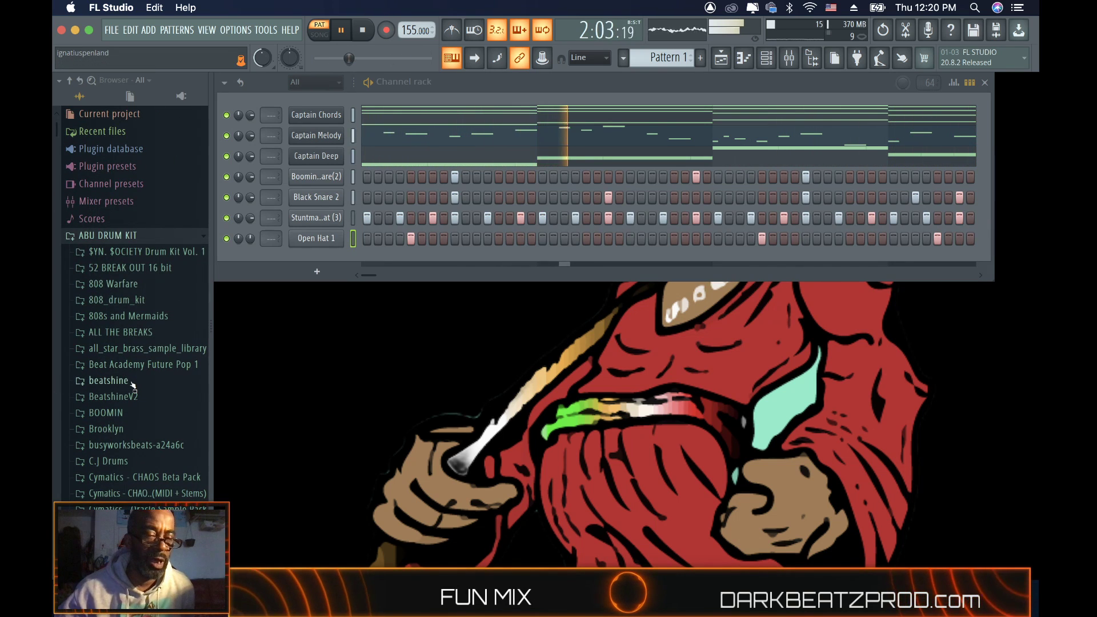
scroll(133, 386, "down", 5)
scroll(140, 286, "up", 5)
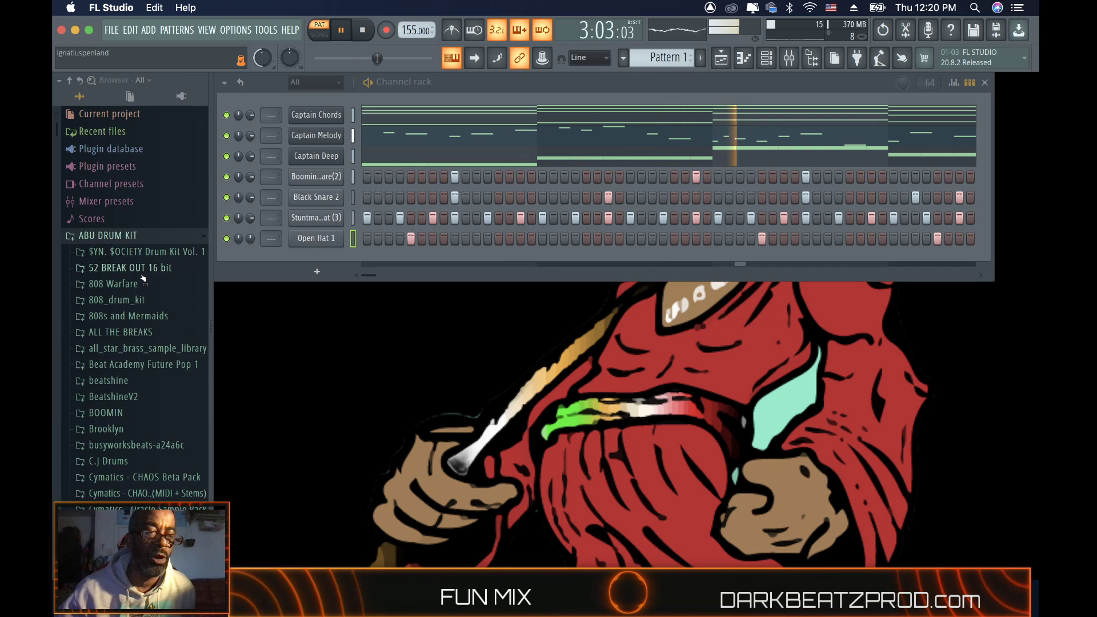
left_click(102, 413)
scroll(92, 421, "down", 3)
left_click(108, 343)
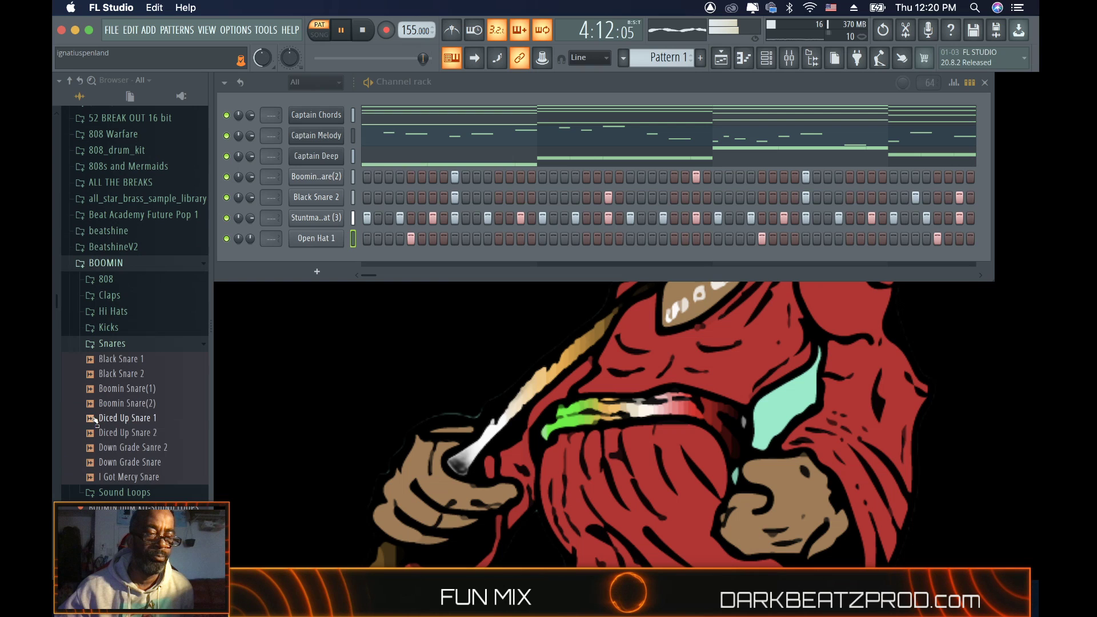
left_click(109, 343)
scroll(108, 343, "down", 3)
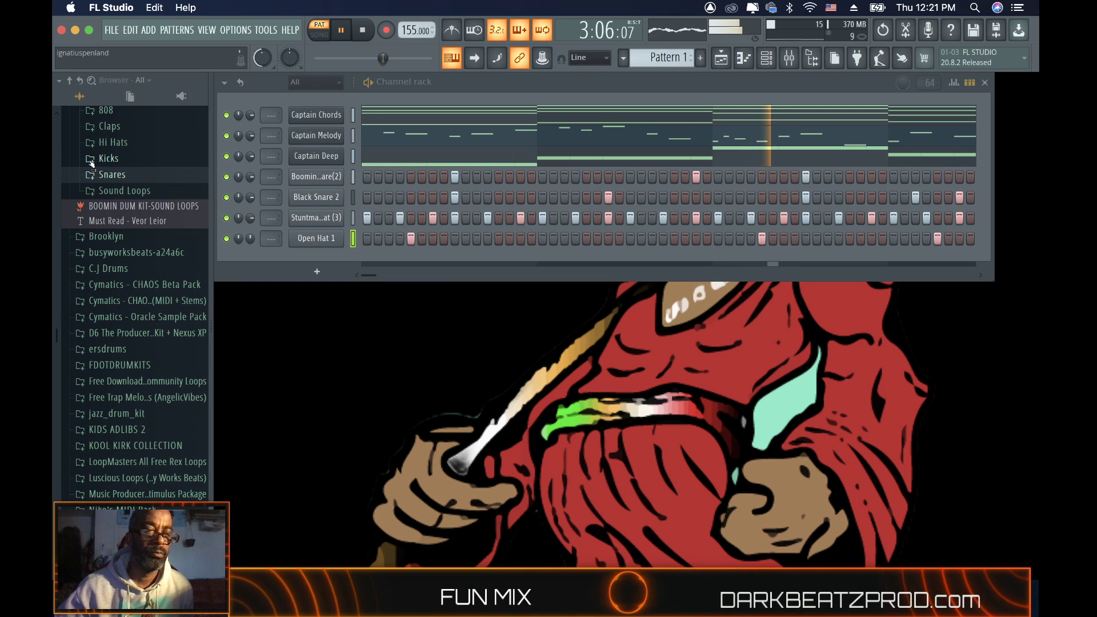
Step: Add Stacks Kick from BOOMIN's Kicks folder as a new channel with a full-hold volume envelope and zero attack, decay, sustain and release
left_click(109, 158)
left_click(110, 263)
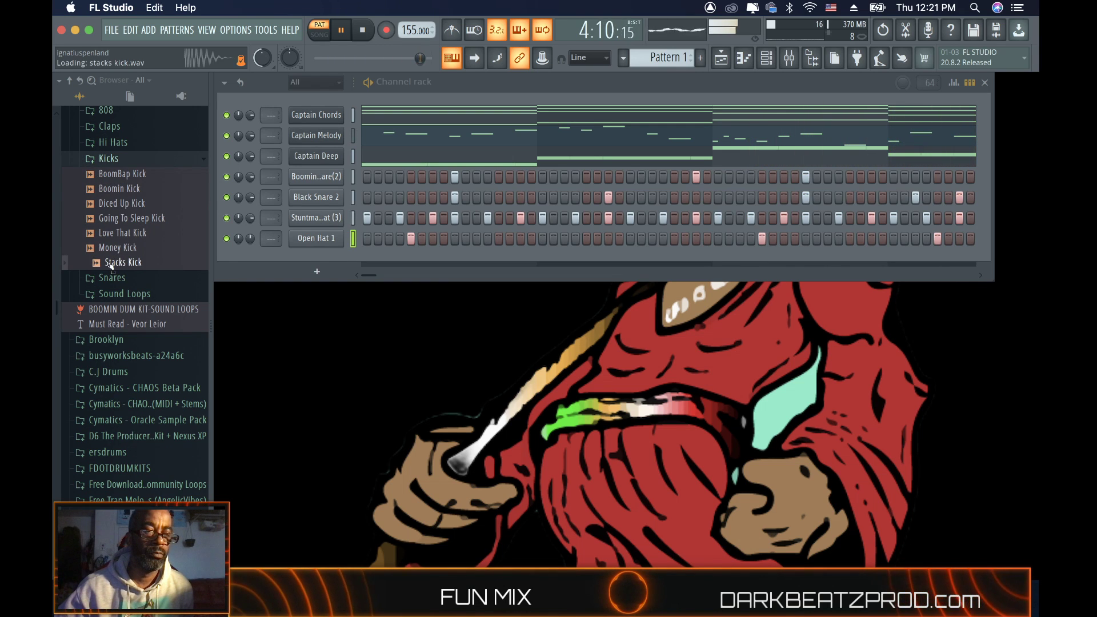
right_click(118, 263)
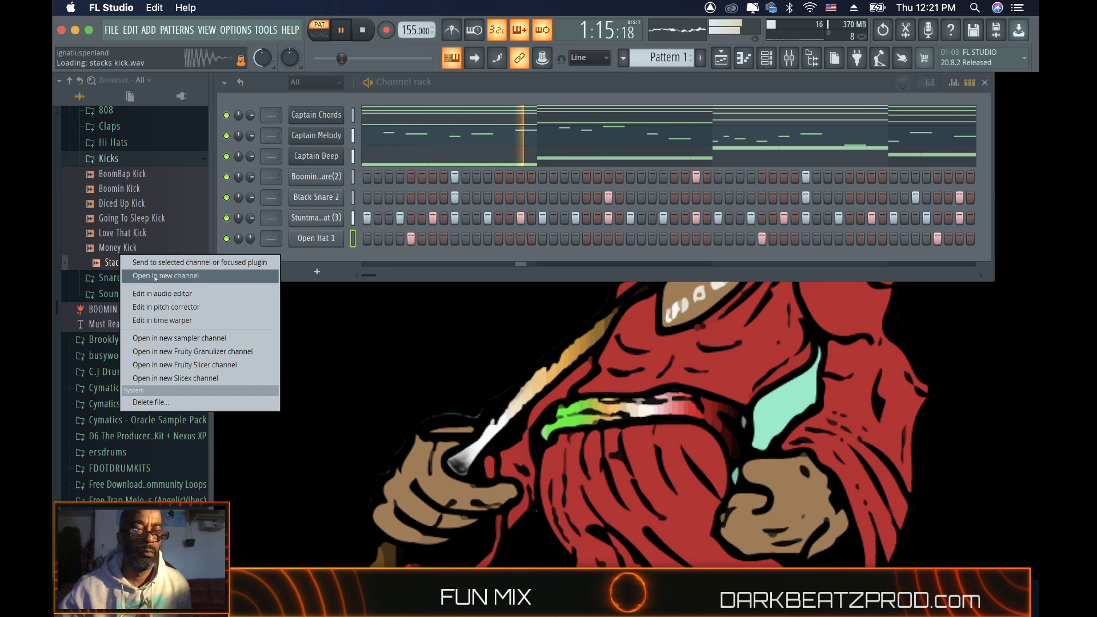
left_click(171, 267)
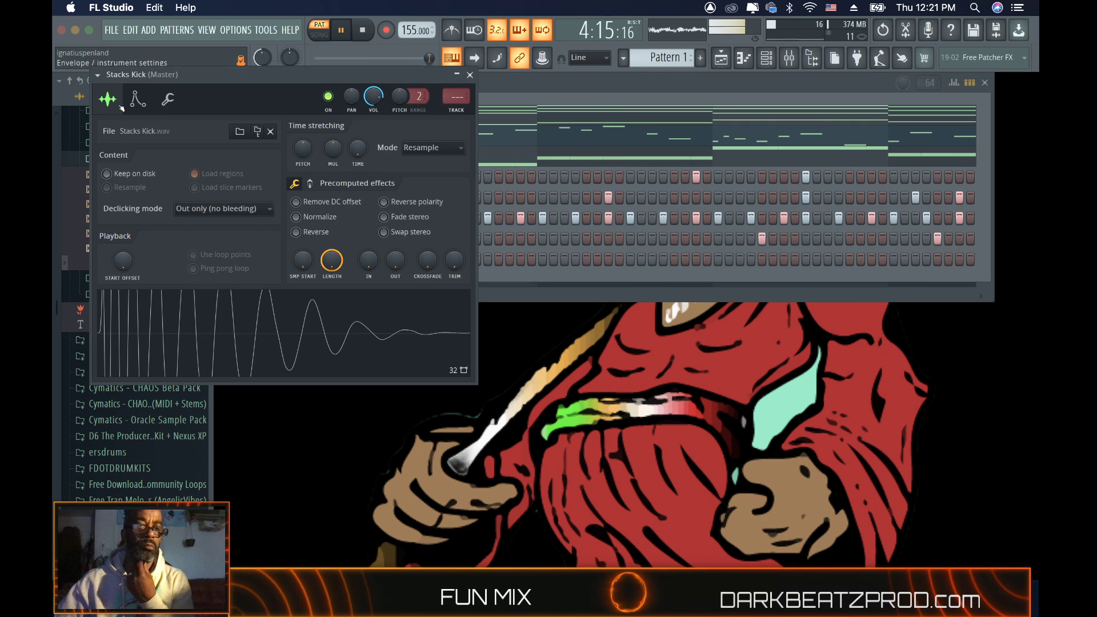
left_click(138, 99)
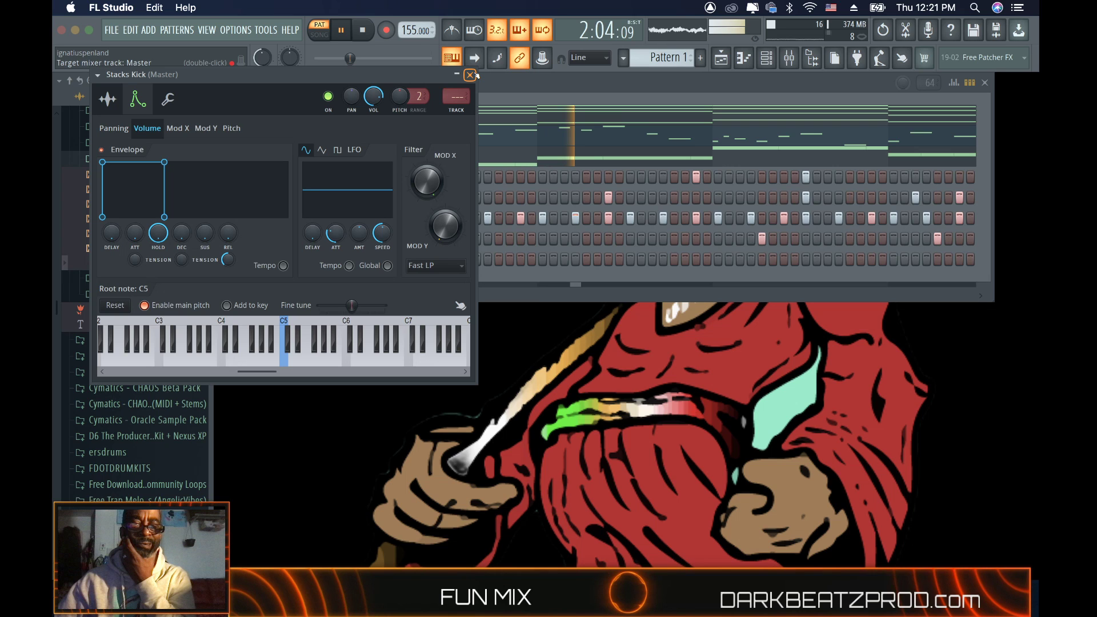
left_click(471, 75)
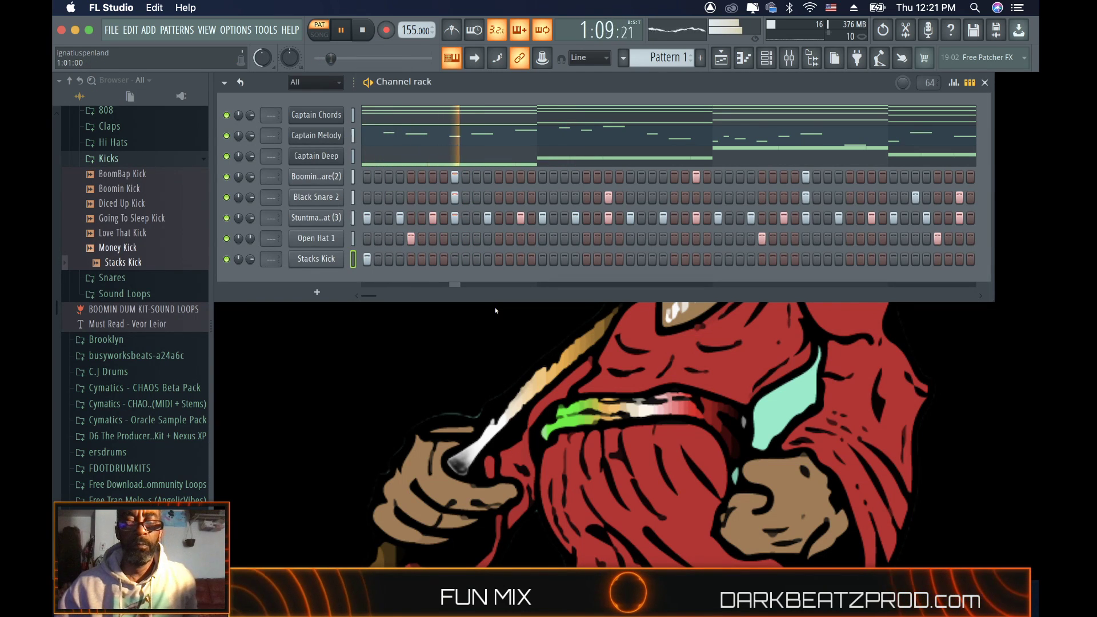
Step: Mute the Captain Melody and Captain Deep channels and play the pattern
left_click(225, 136)
left_click(226, 157)
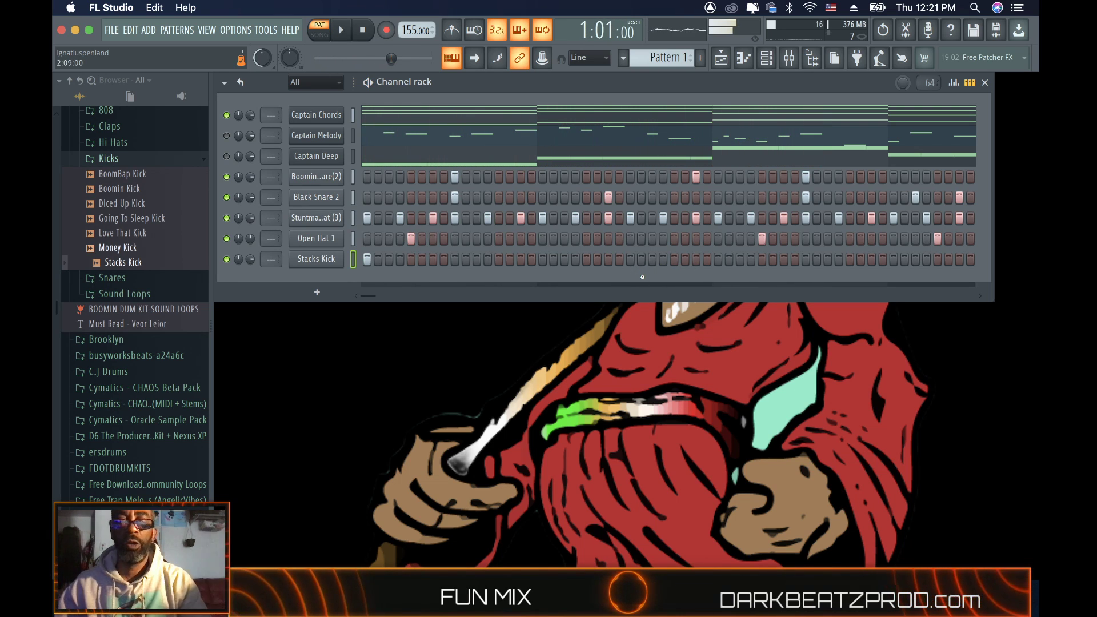
key("space")
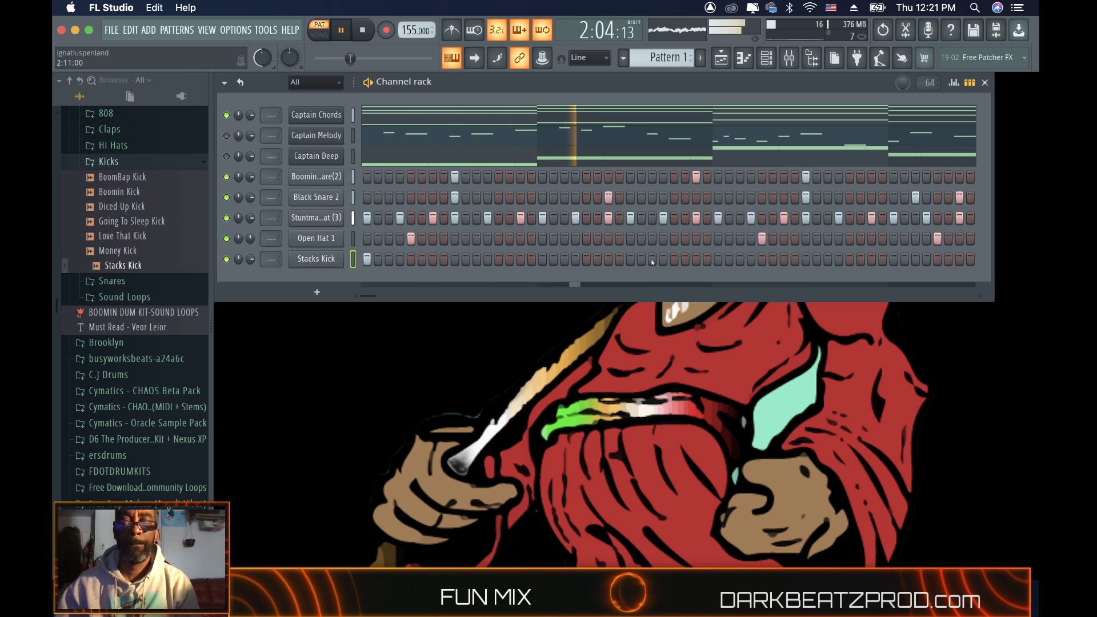
Step: Try Stacks Kick hits on steps 27, 35, 43 and 45, clearing the trial hit from step 36
left_click(653, 260)
left_click(749, 260)
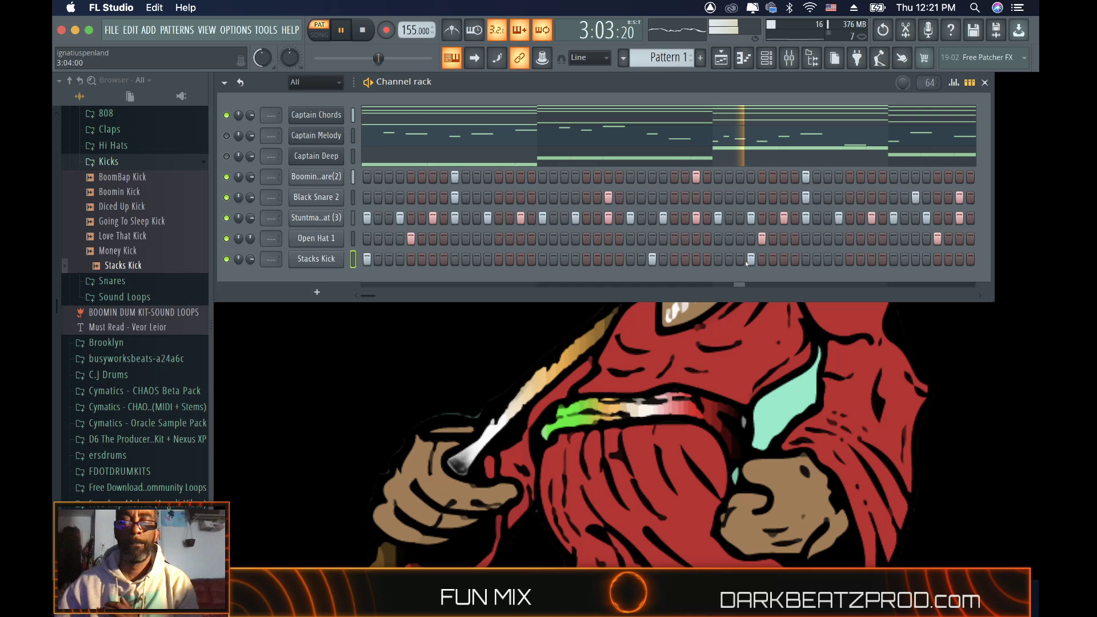
left_click(751, 260)
left_click(740, 260)
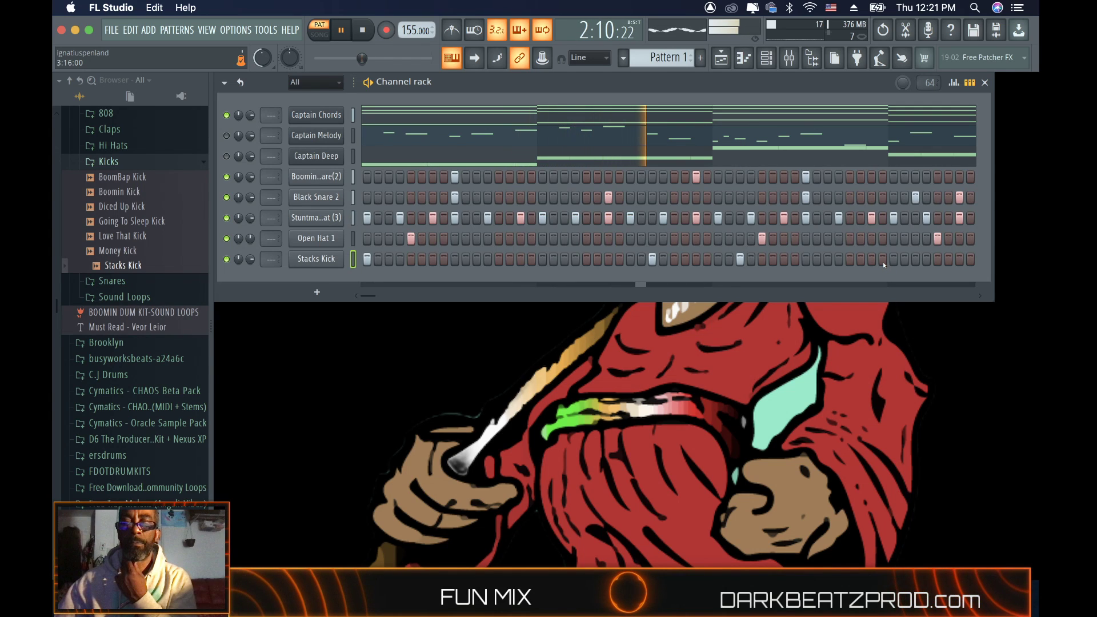
left_click(828, 260)
left_click(850, 260)
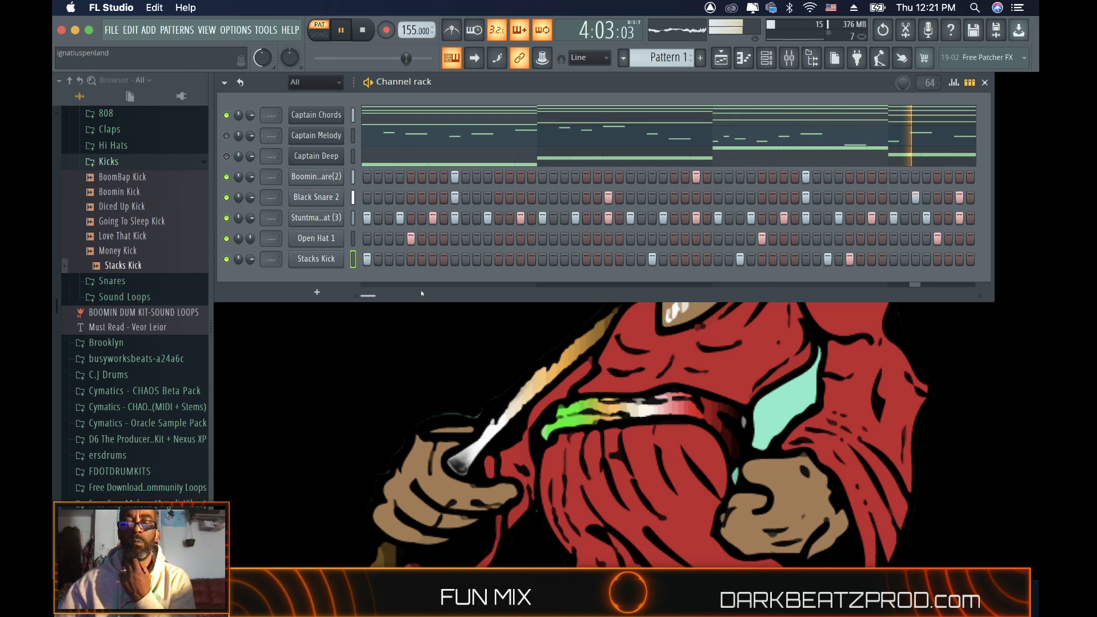
Step: Place Stacks Kick hits on steps 21, 27, 35 and 45, clearing the trial hit from step 47
left_click(586, 258)
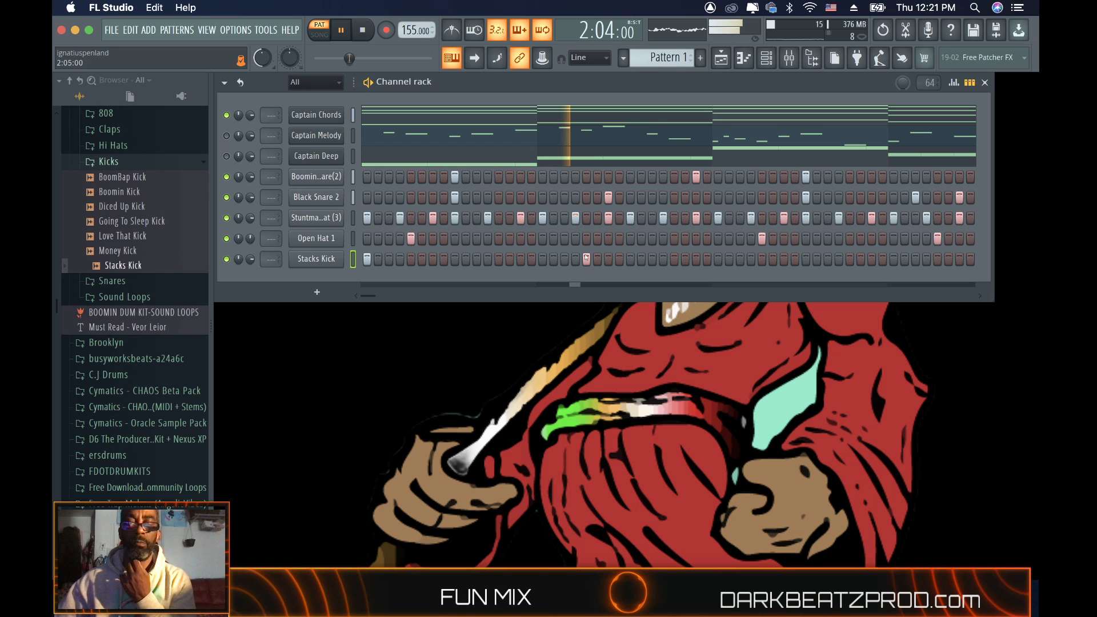
left_click(652, 259)
left_click(741, 259)
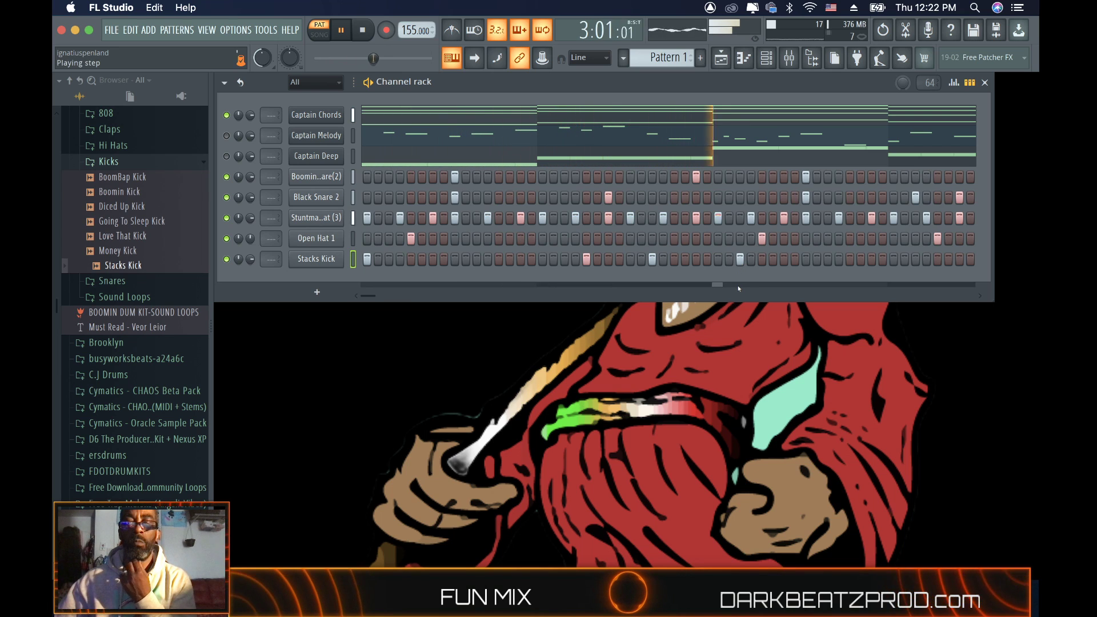
left_click(872, 260)
right_click(872, 260)
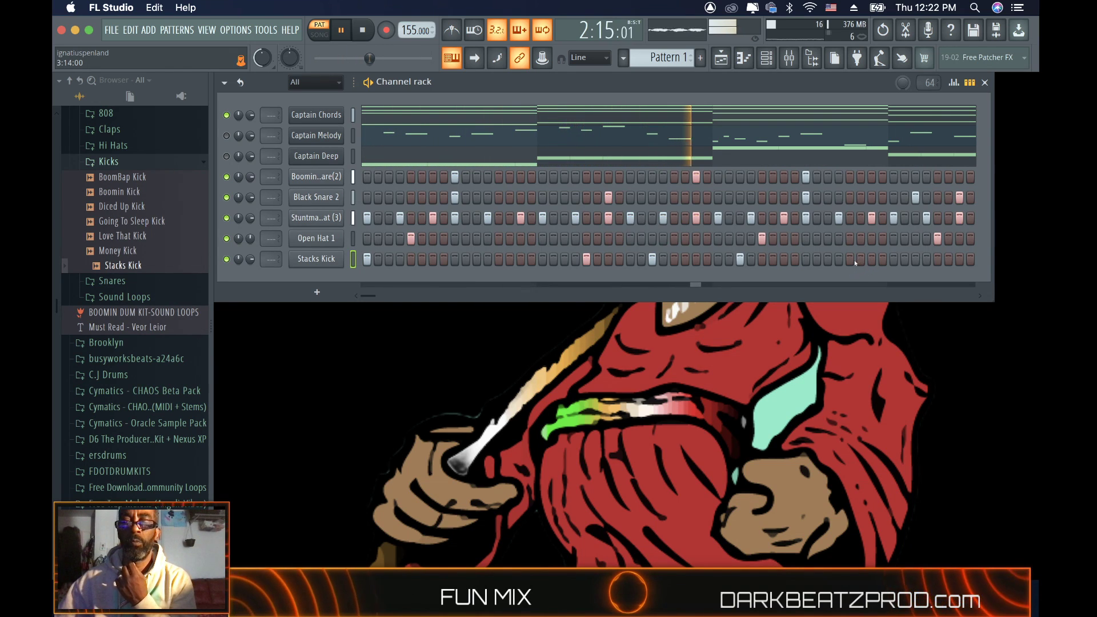
left_click(850, 260)
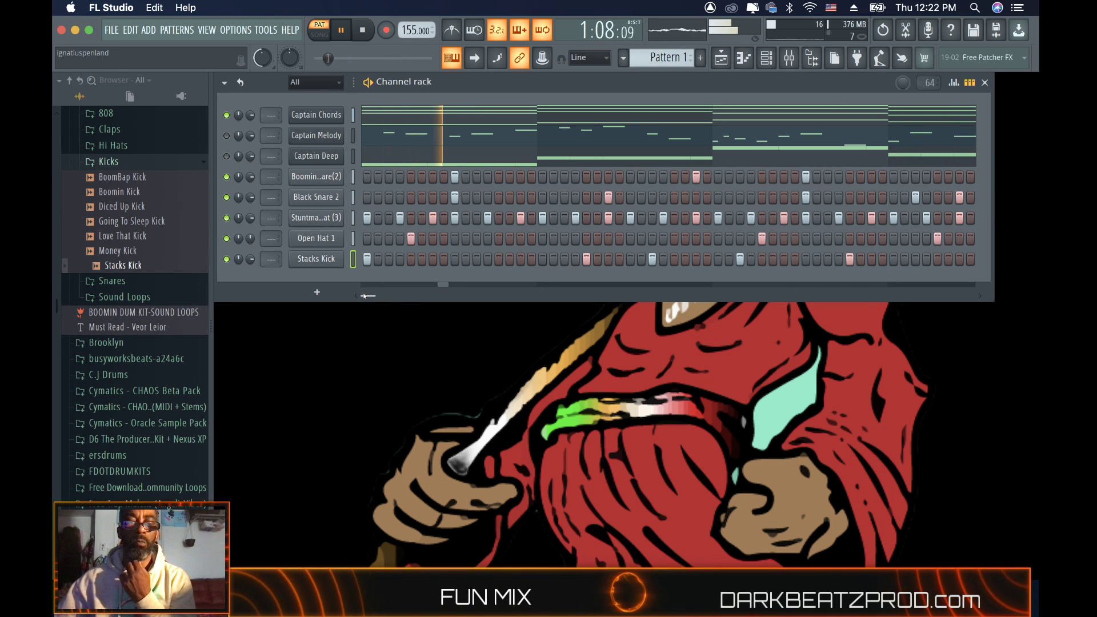
Step: Add Stacks Kick hits on steps 51, 57 and 63, restoring step 45 and clearing the trial hits from steps 47 and 53
left_click_drag(363, 295, 375, 296)
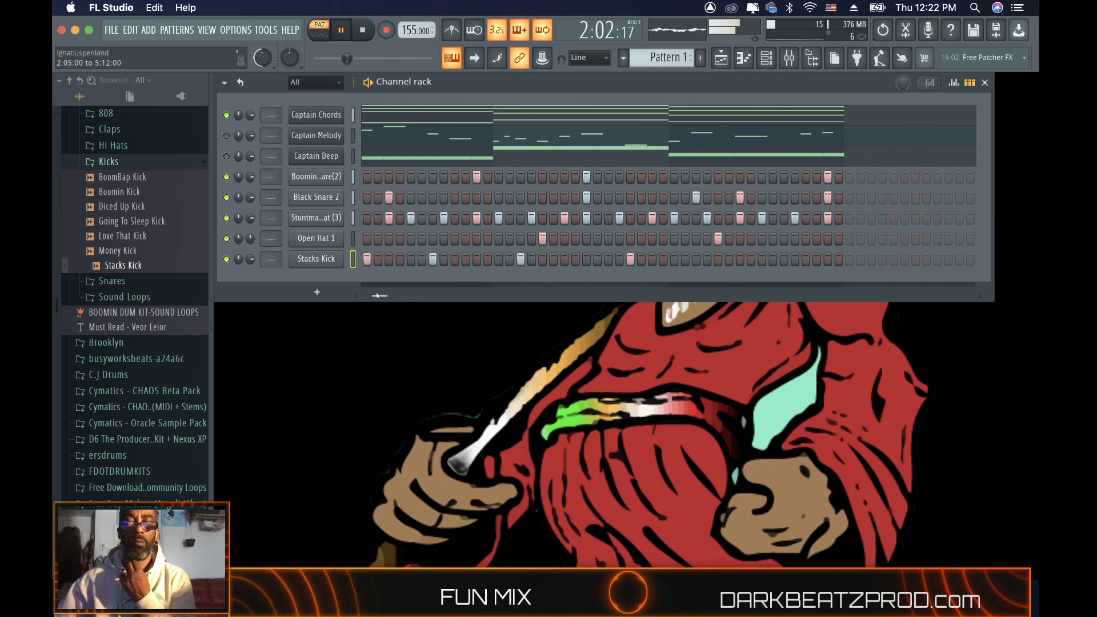
left_click(652, 259)
left_click(720, 260)
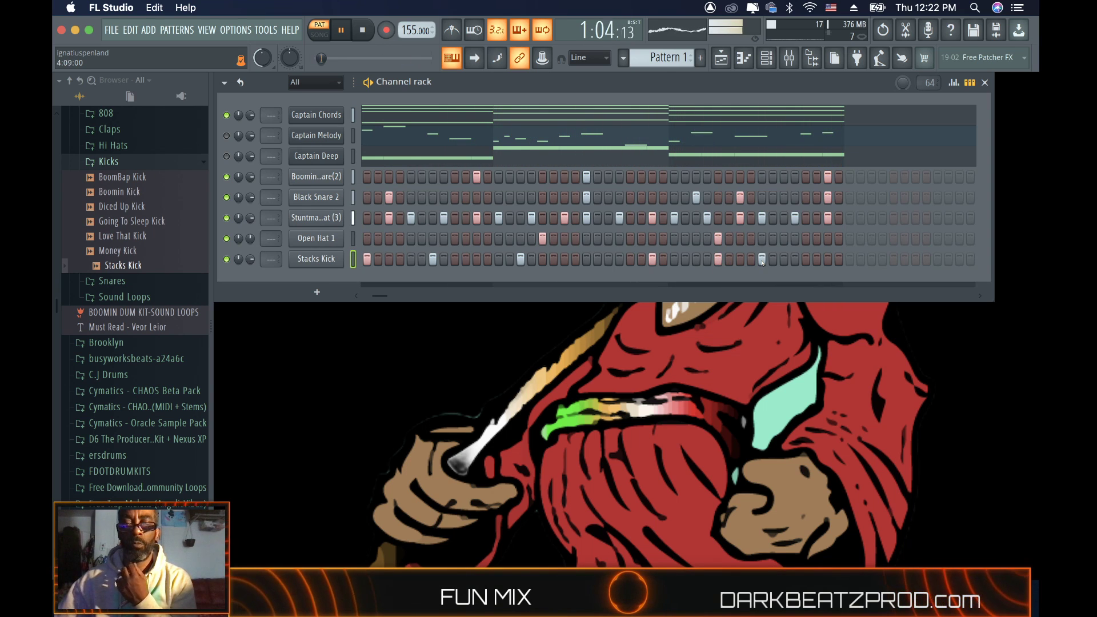
left_click(826, 261)
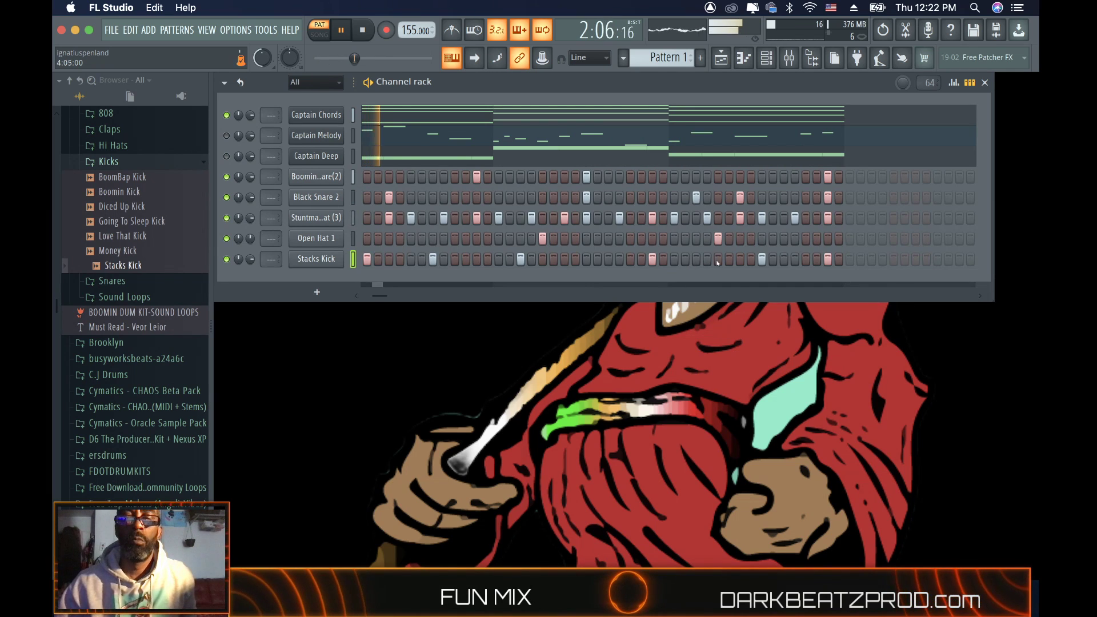
left_click(694, 260)
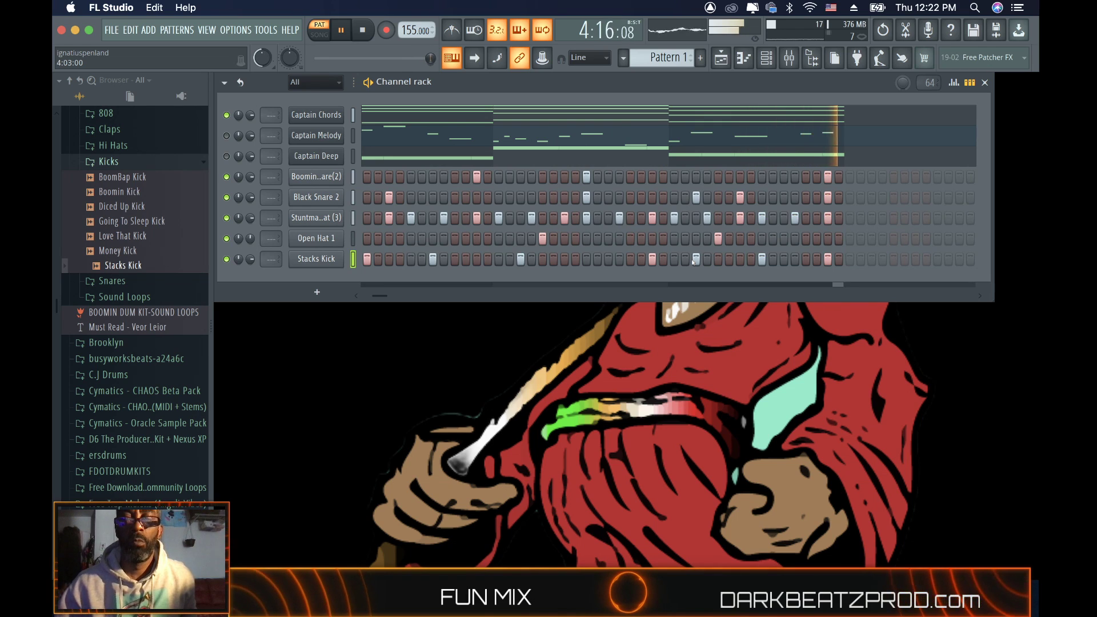
left_click(633, 260)
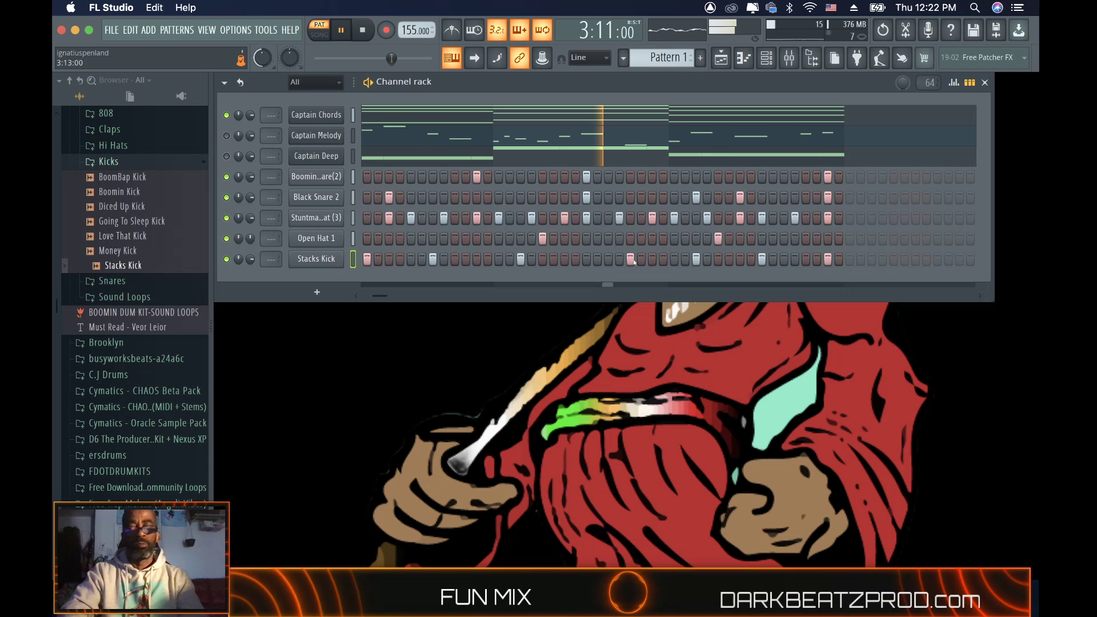
Step: Stop the pattern playback and switch to Streamlabs OBS
key("space")
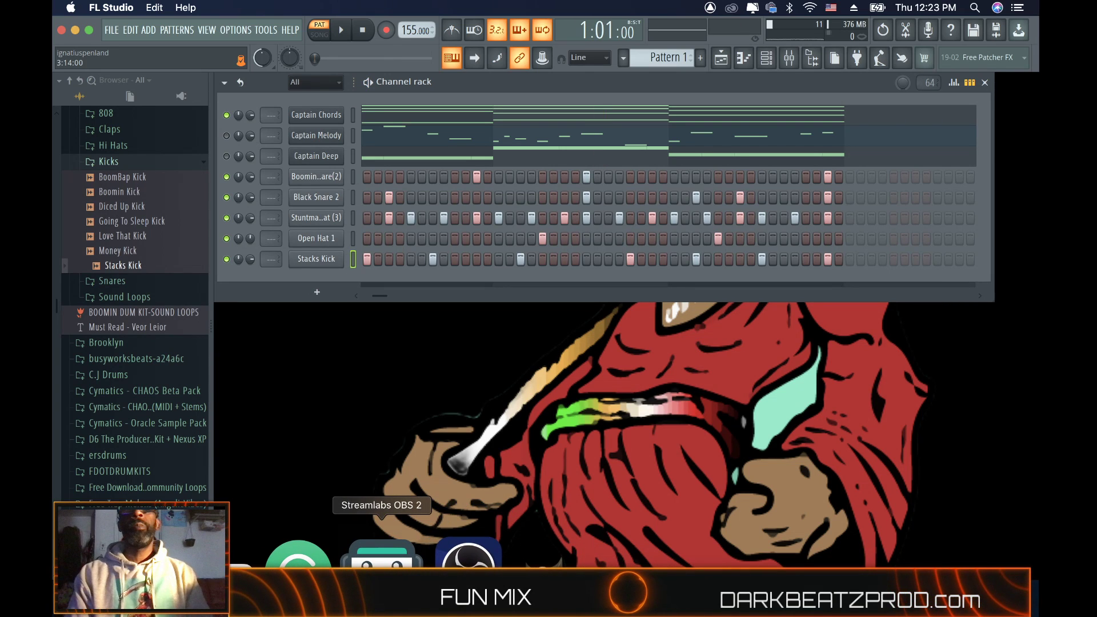
left_click(382, 552)
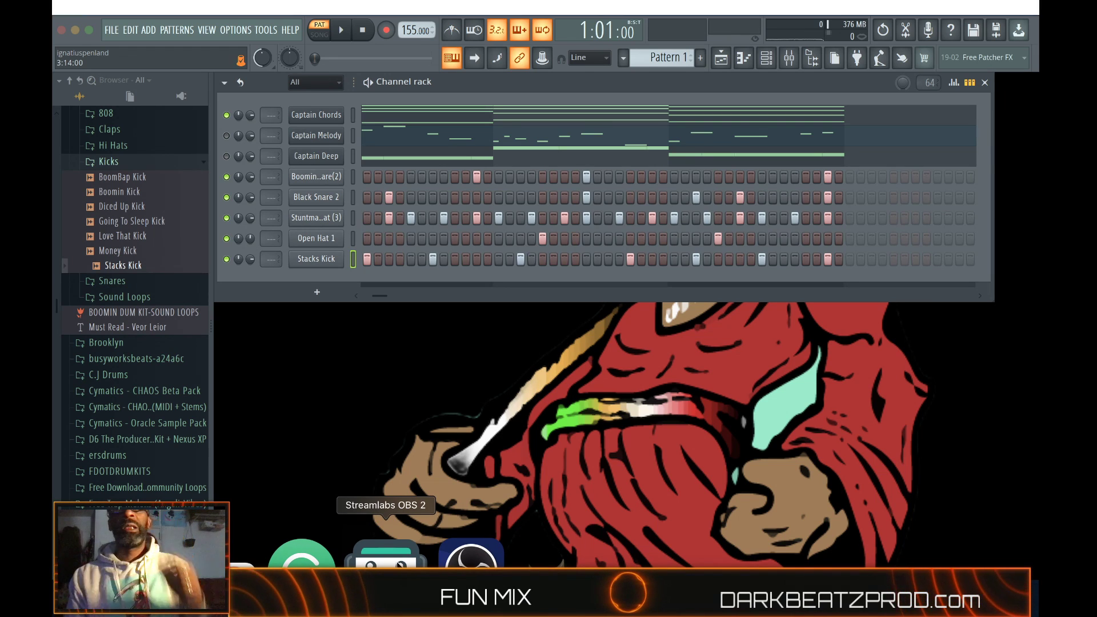